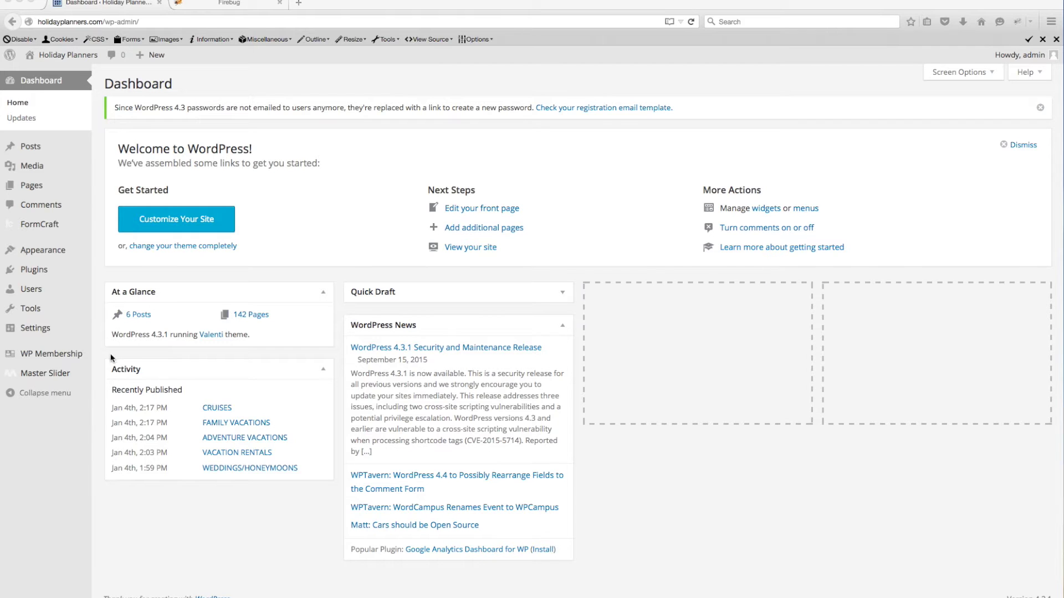
Go to the Master Slider sliders list and open the Holiday Specials slider
left_click(34, 374)
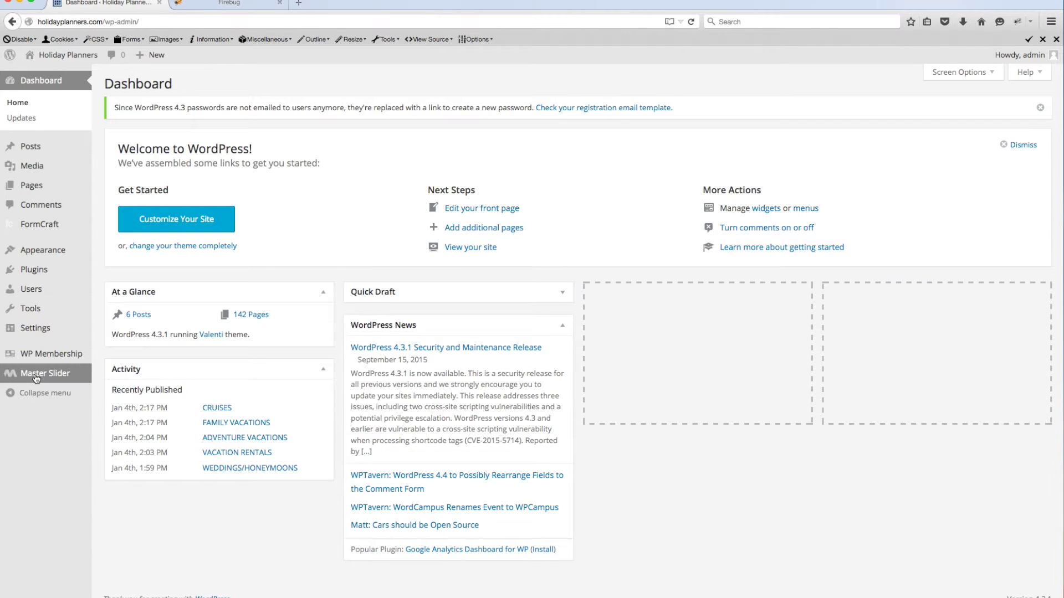
left_click(36, 377)
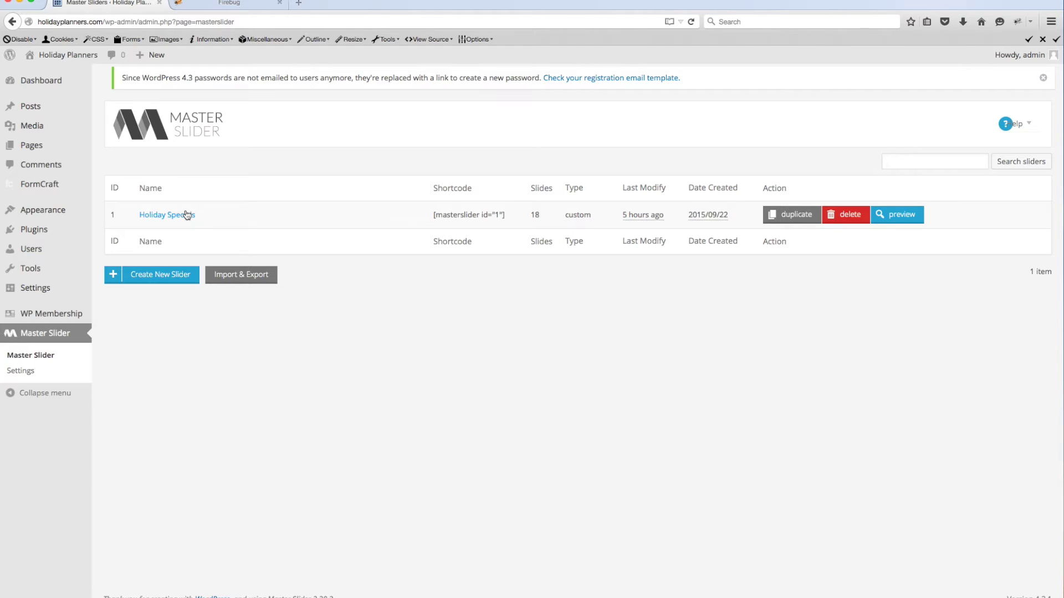
left_click(155, 216)
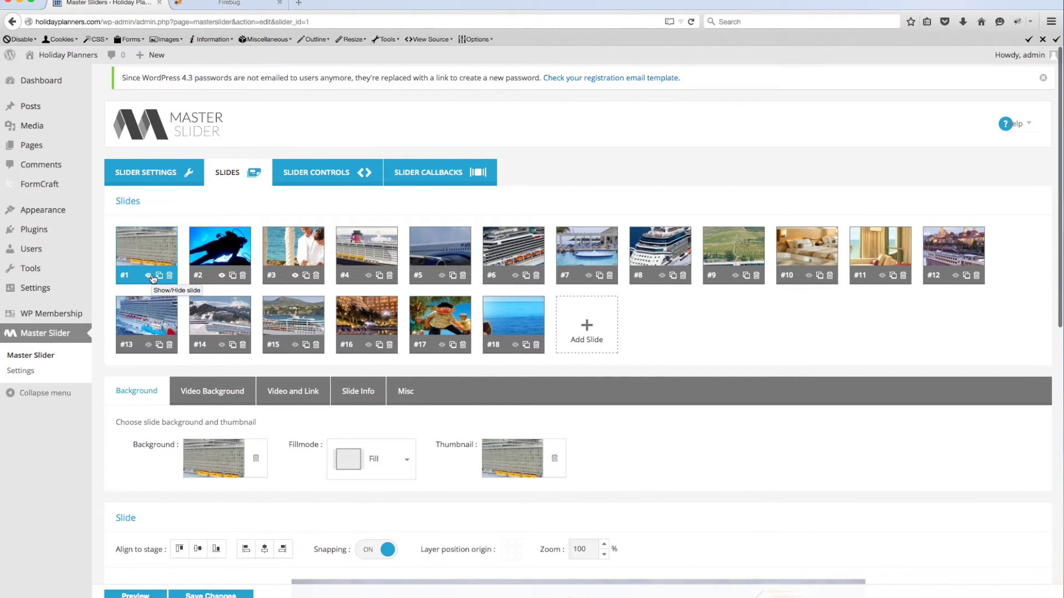
Scroll through the Holiday Specials slides to review all 18, ending on the open-sea slide
scroll(153, 277, "down", 1)
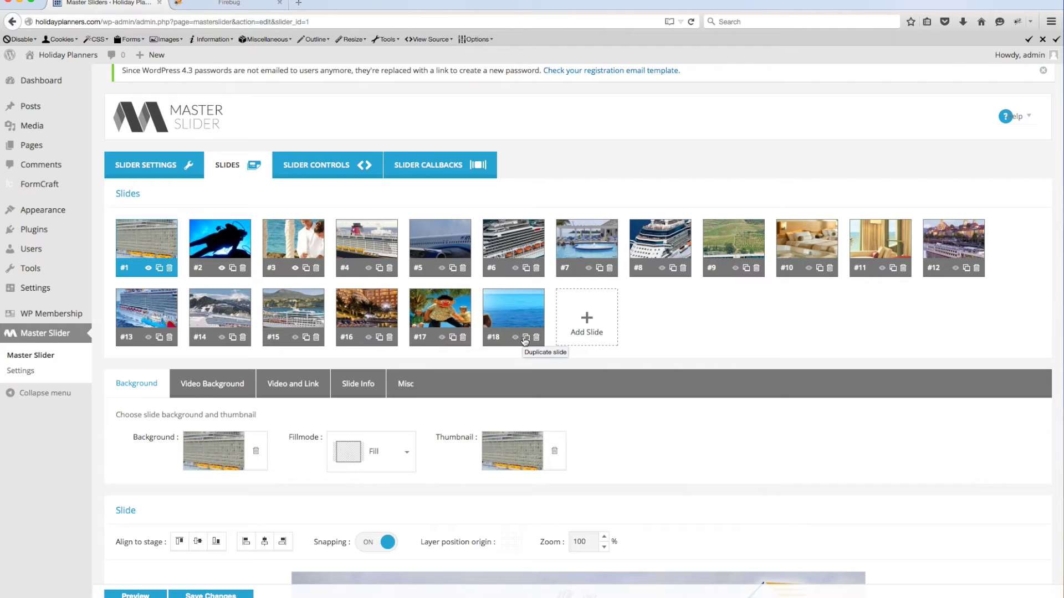
scroll(524, 340, "up", 1)
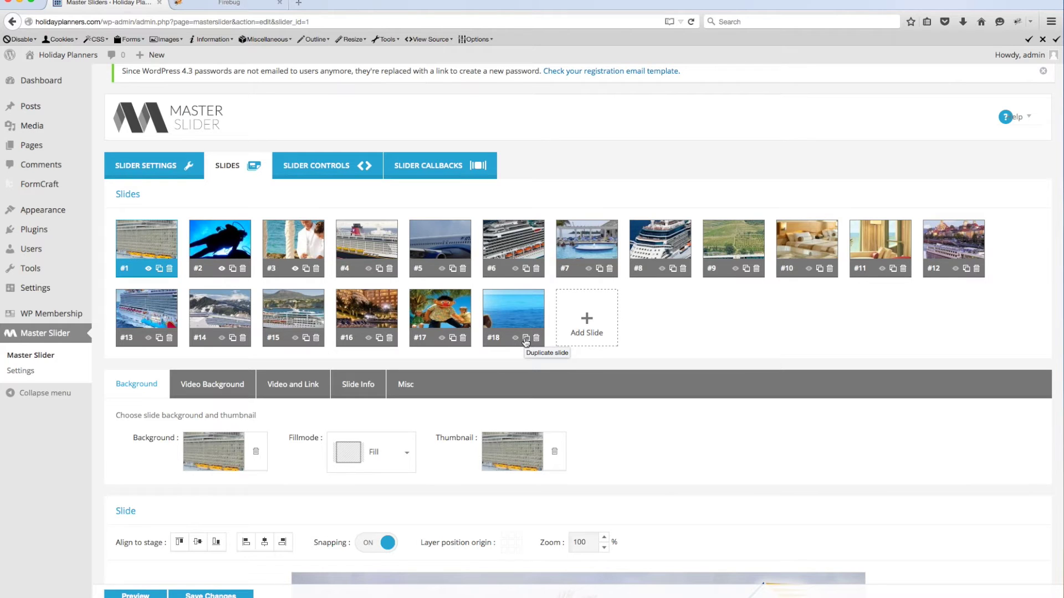
left_click(526, 339)
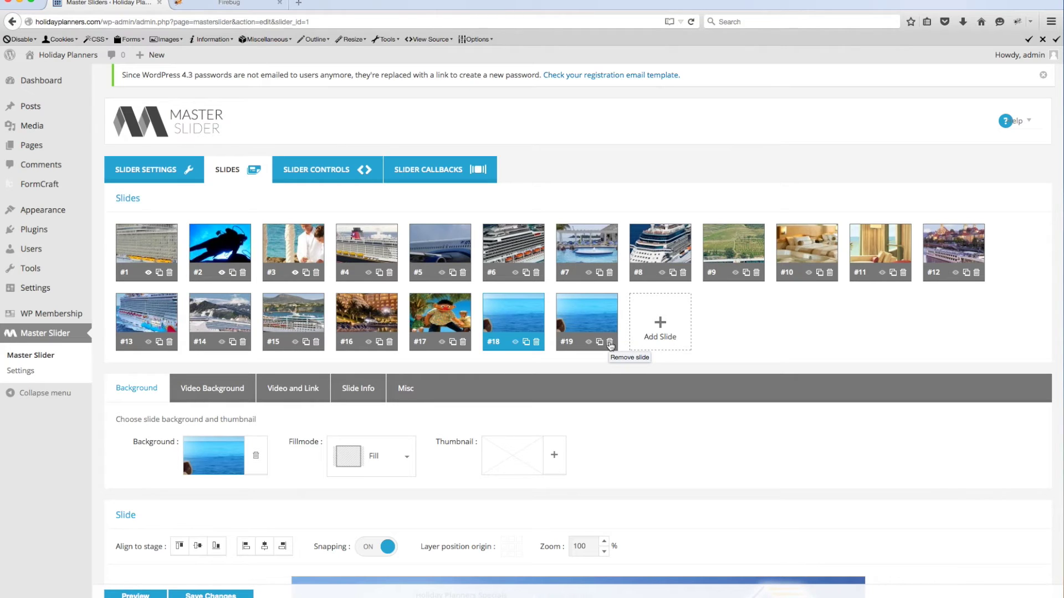
left_click(610, 343)
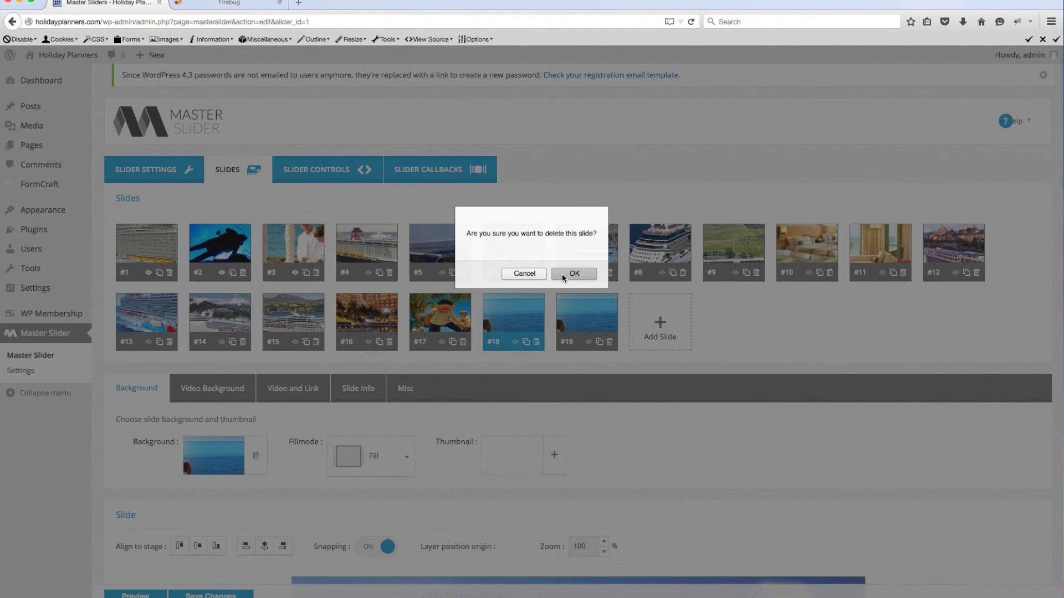
left_click(562, 273)
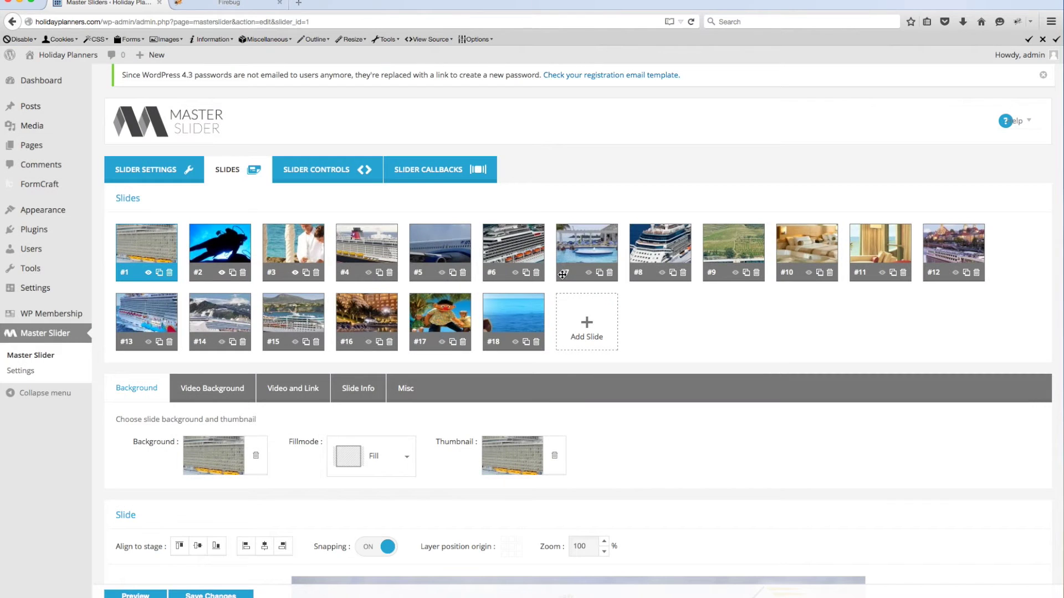
left_click(587, 326)
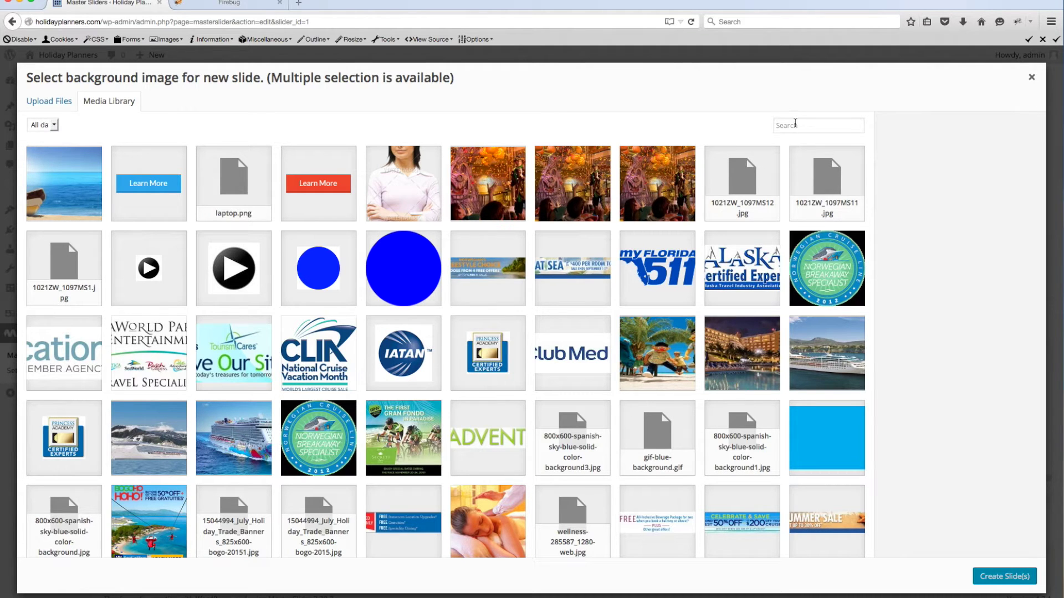
Create slide #19 from wedding_honeymoon_main.jpg, found by searching the Media Library for 'main'
left_click(795, 124)
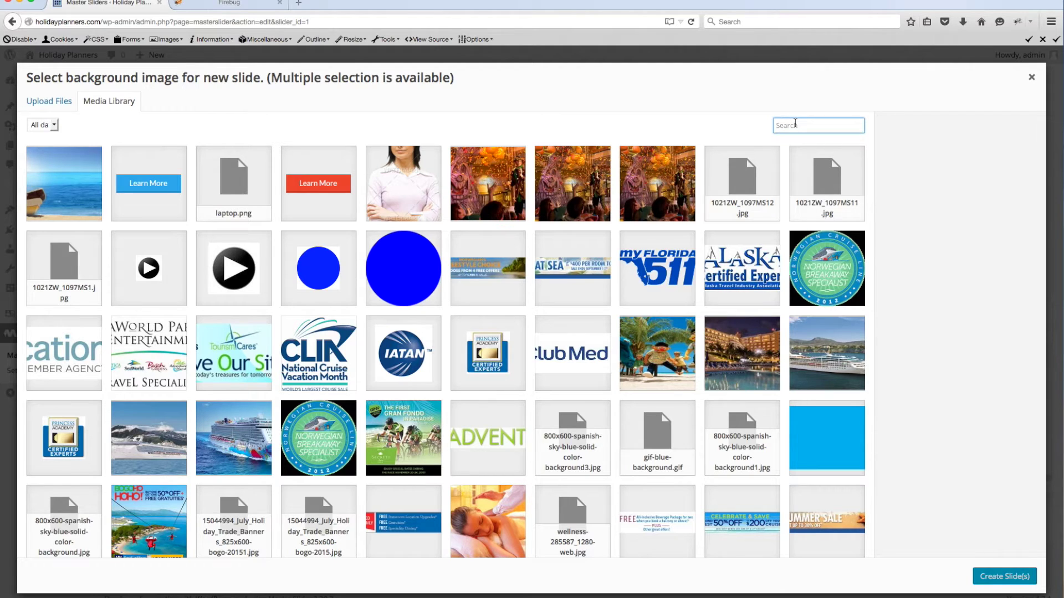
type("main")
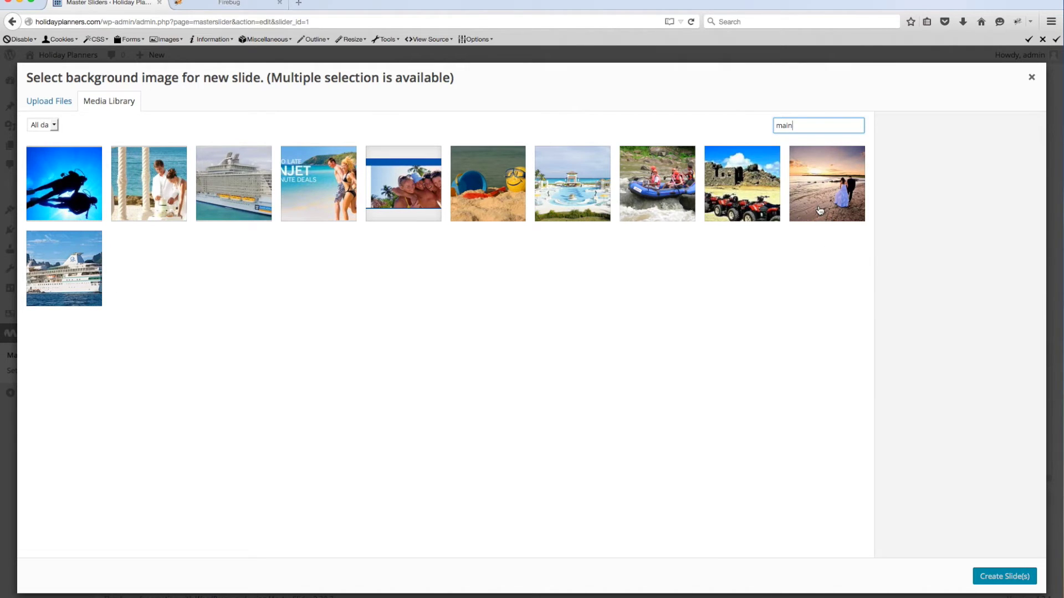
left_click(824, 187)
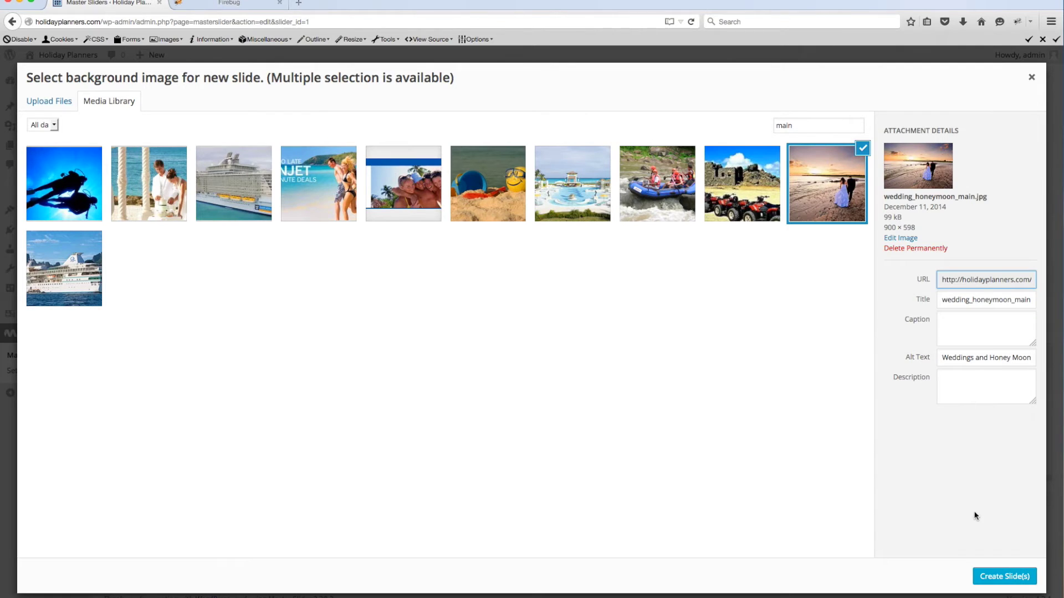
left_click(992, 576)
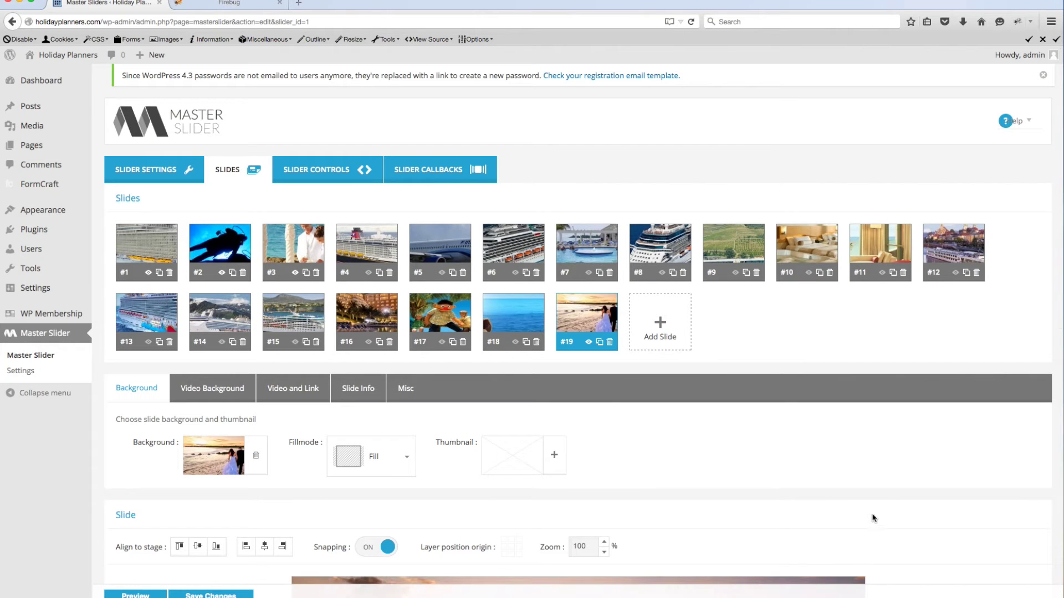
Replace the slide's wedding background with the quad-bike photo found by searching 'main'
scroll(280, 429, "down", 2)
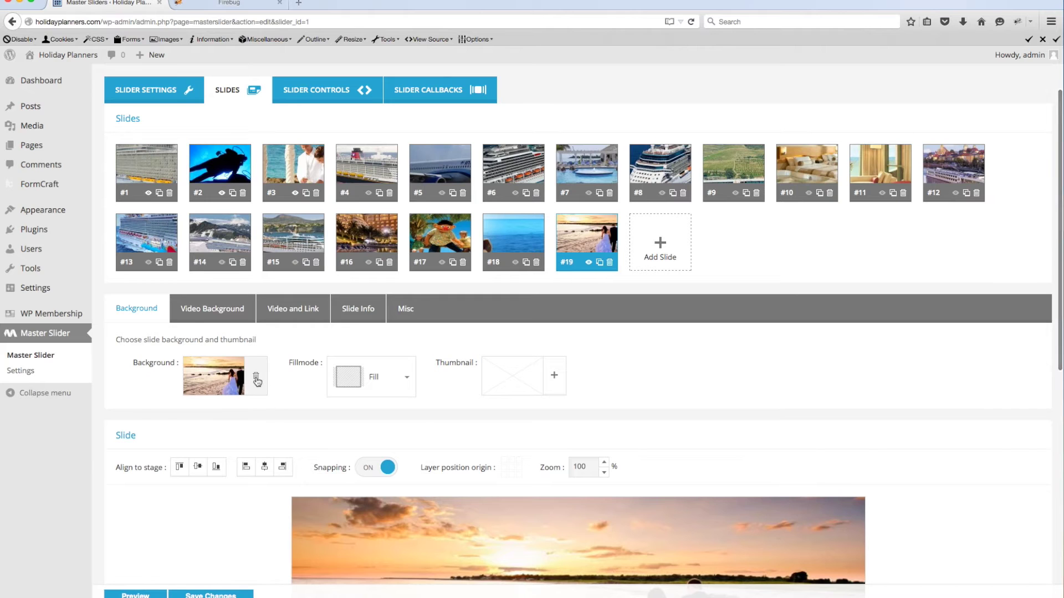
left_click(256, 377)
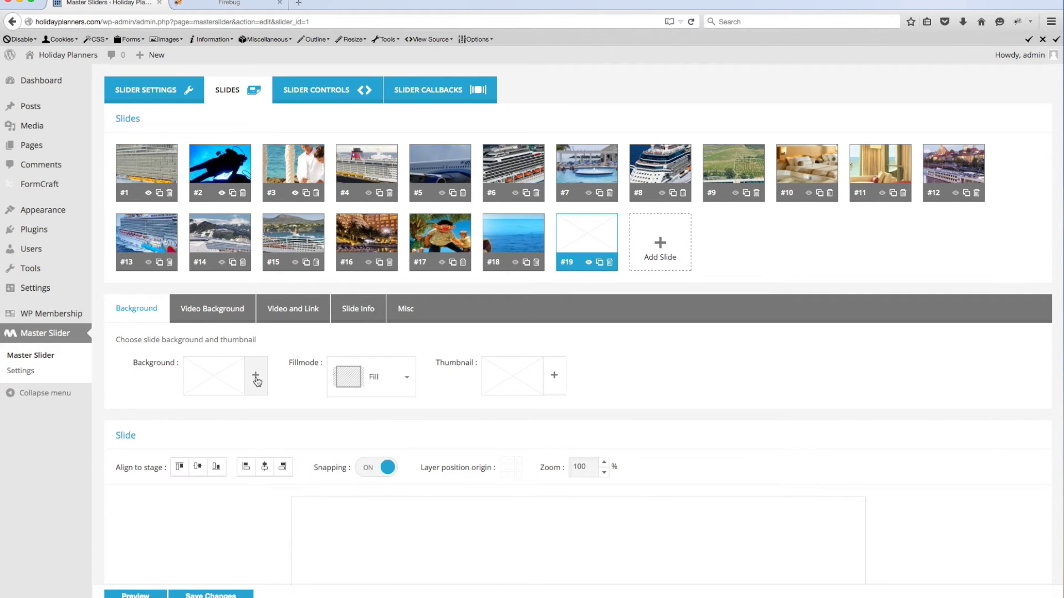
left_click(256, 378)
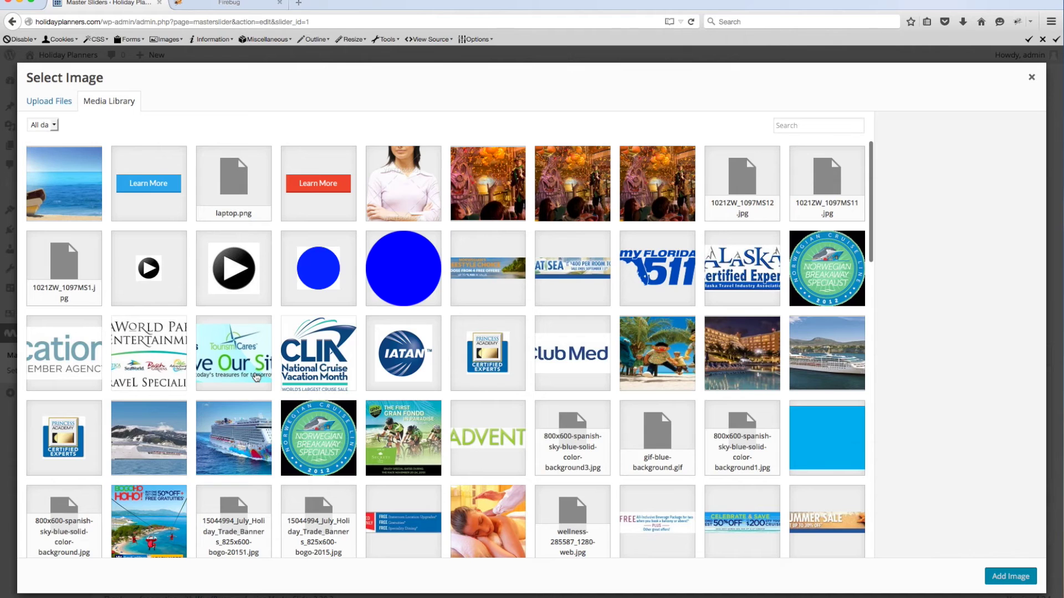
left_click(802, 127)
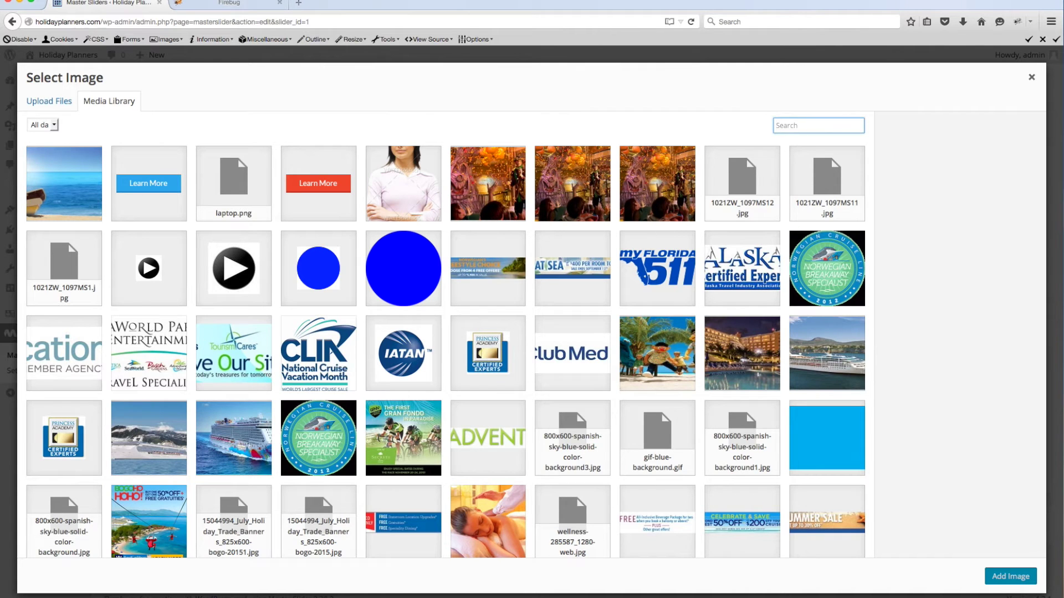
type("main")
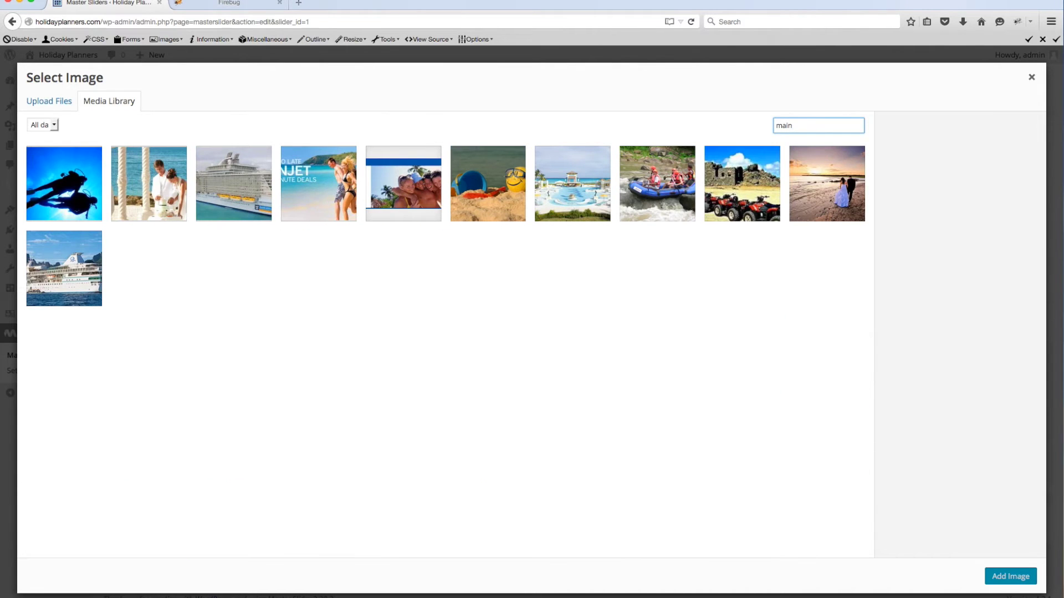
left_click(758, 184)
left_click(993, 572)
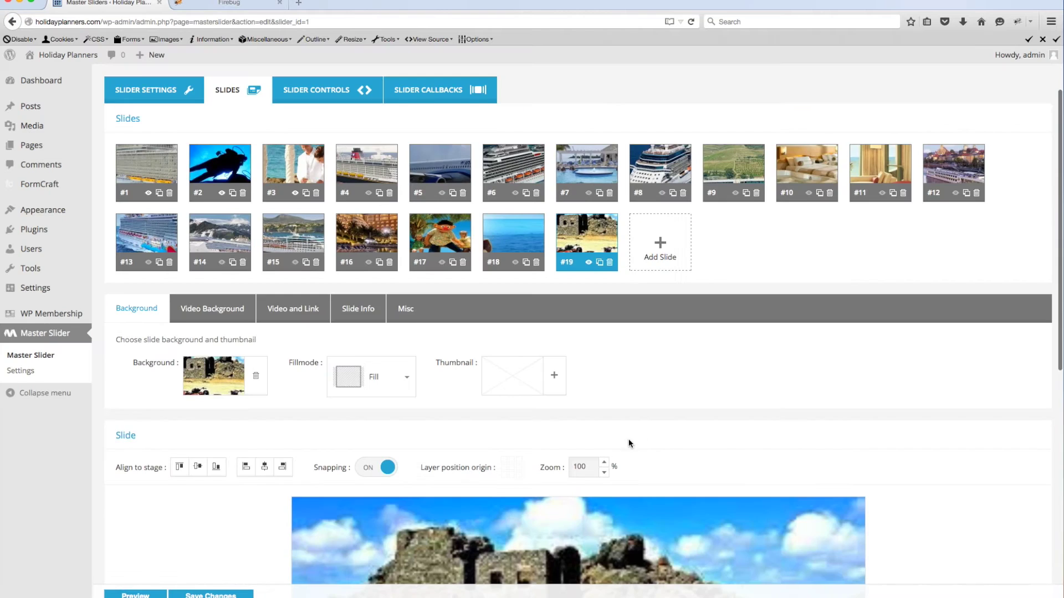
Swap the quad-bike background for the 1000 × 425 scuba photo main_slider_Sandals_scuba.jpg
scroll(628, 438, "down", 4)
scroll(628, 442, "down", 2)
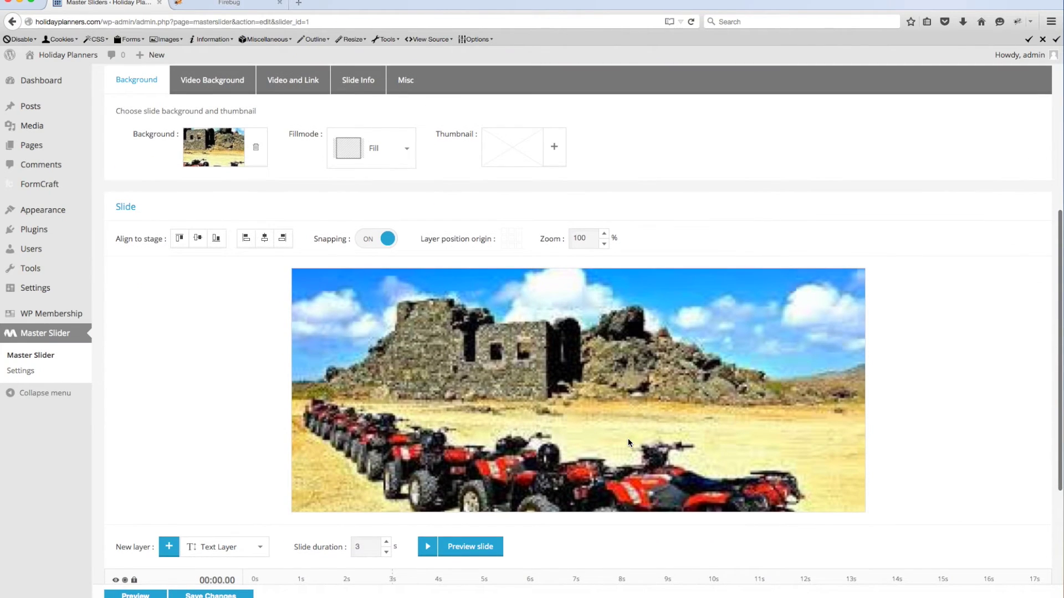
left_click(256, 148)
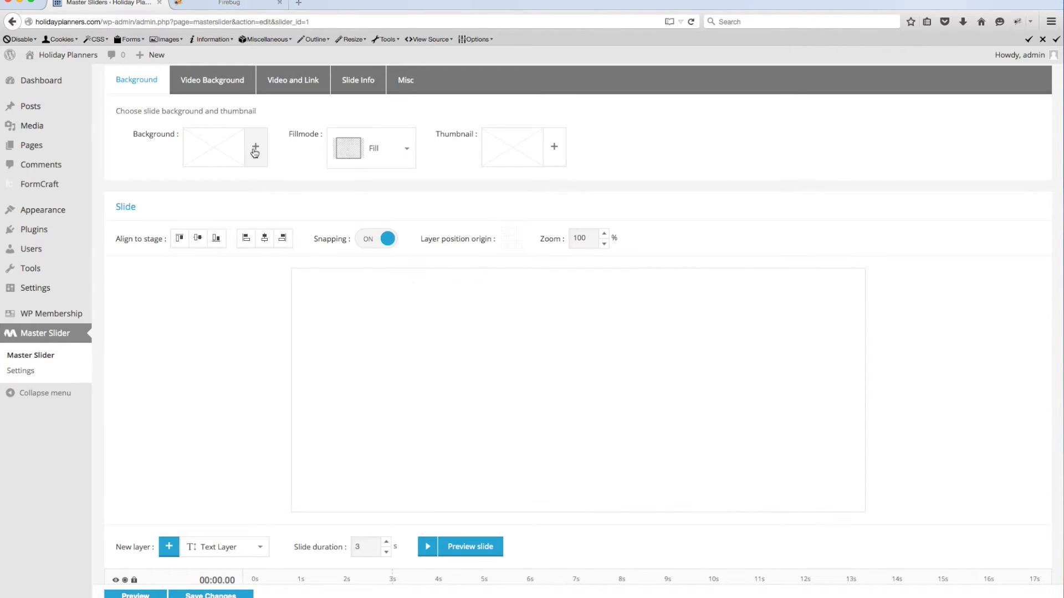
left_click(255, 149)
left_click(823, 178)
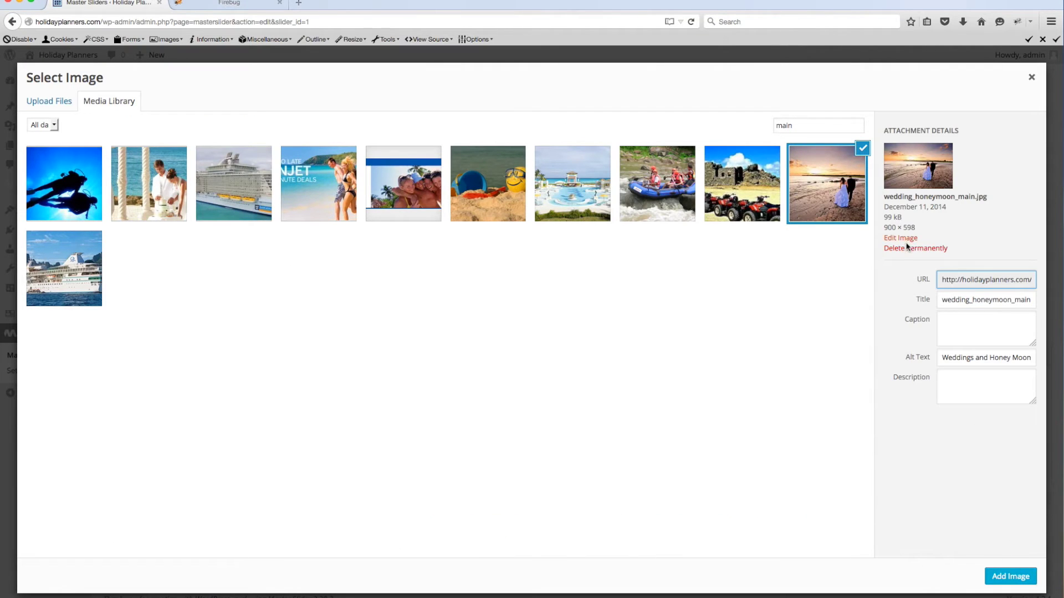
left_click(862, 148)
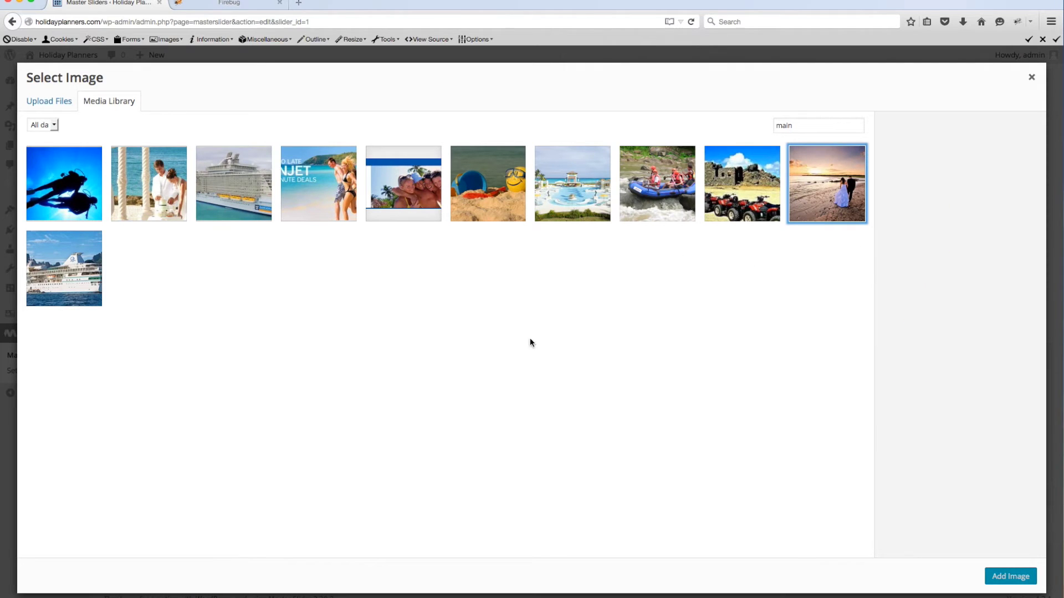
left_click(70, 269)
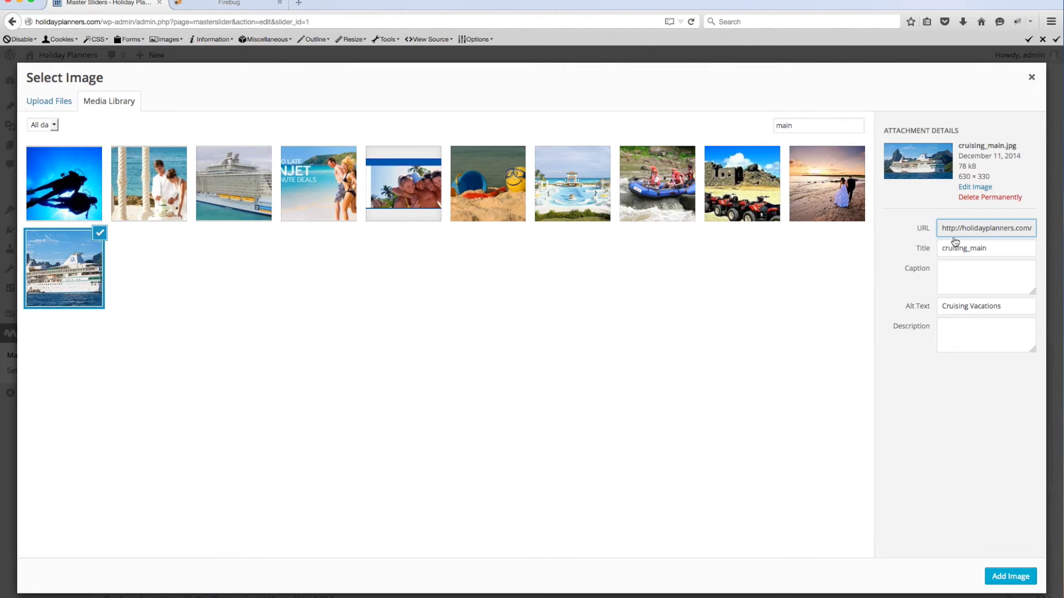
left_click(243, 198)
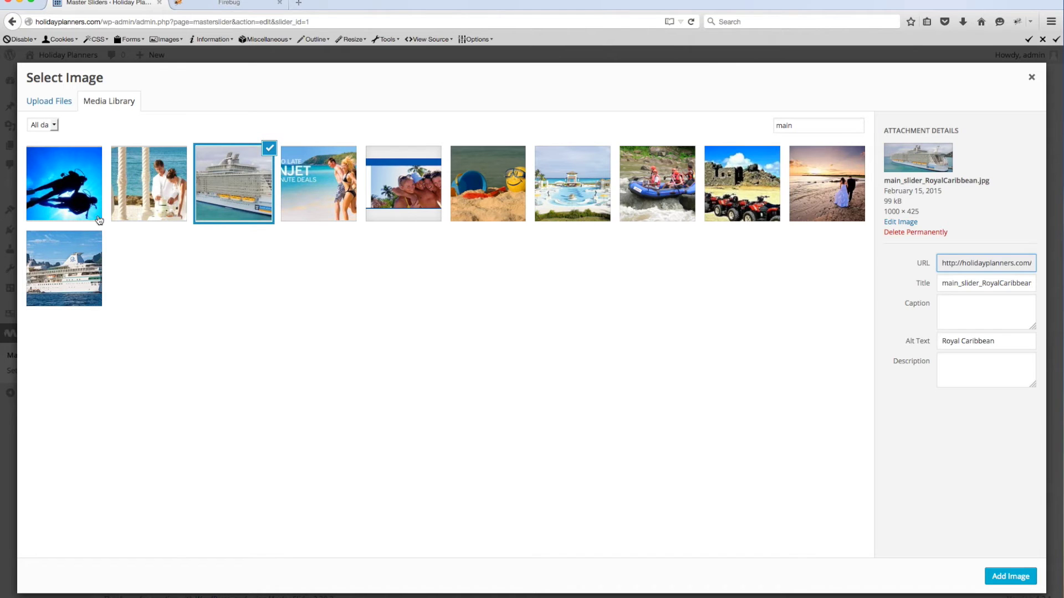
left_click(78, 204)
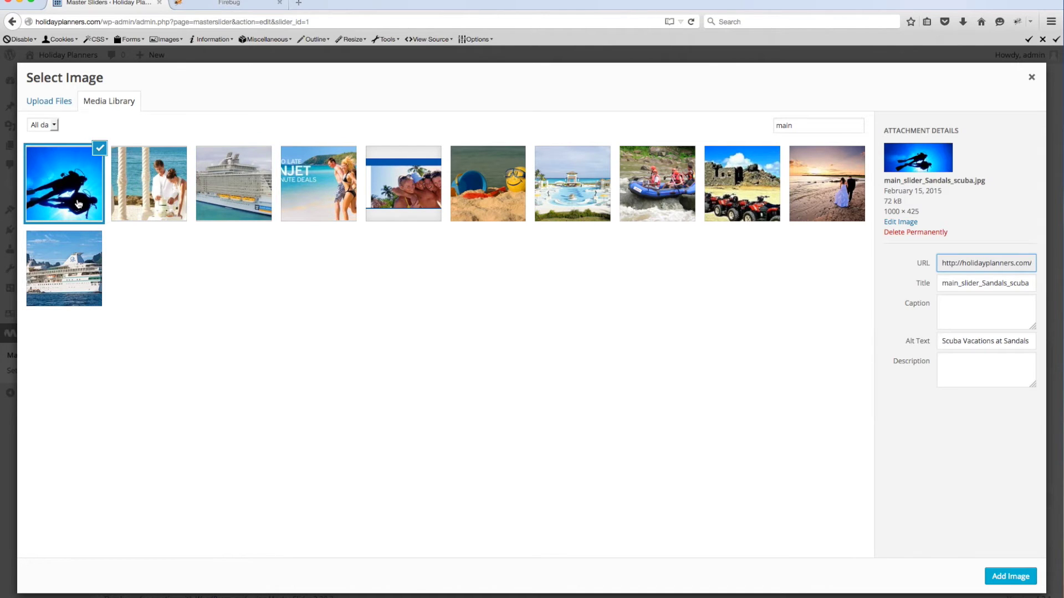
left_click(887, 214)
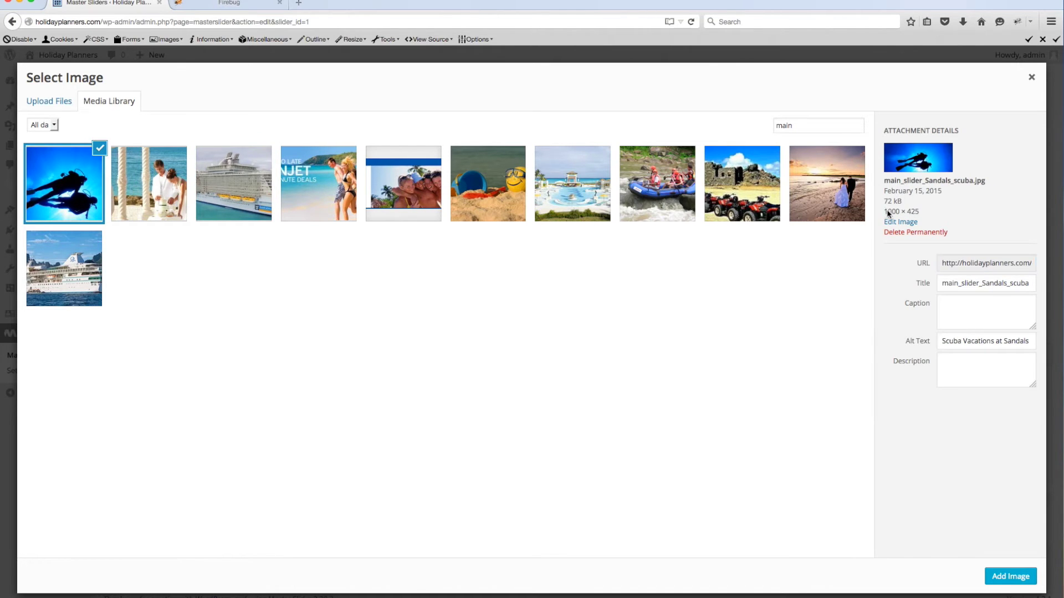
left_click_drag(887, 214, 934, 212)
left_click(1004, 579)
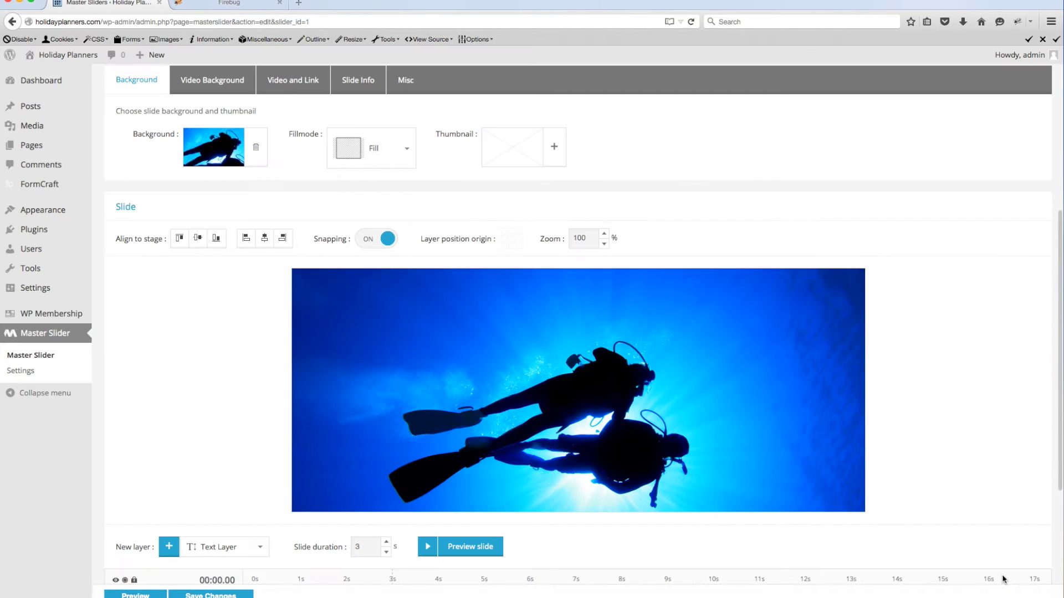
Change the New layer type dropdown from Text Layer to Image Layer
scroll(927, 537, "down", 2)
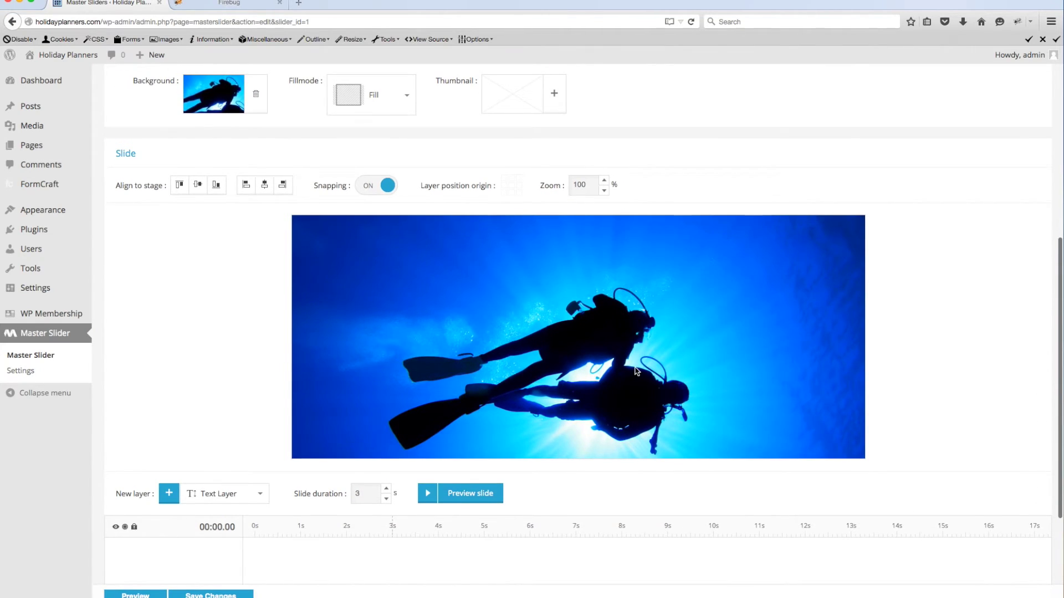
scroll(636, 371, "down", 5)
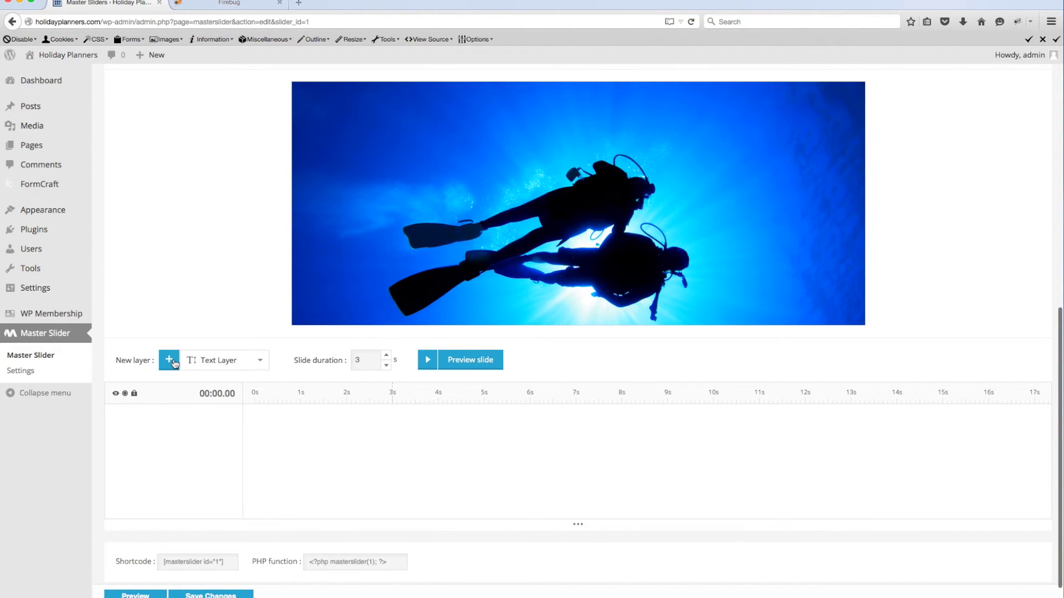
left_click(193, 360)
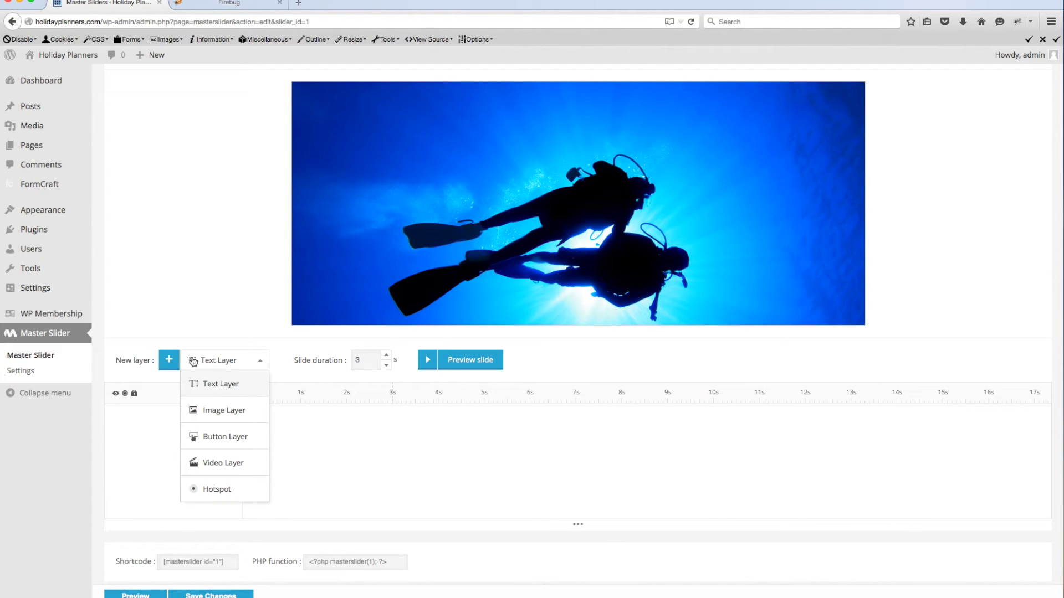
left_click(221, 361)
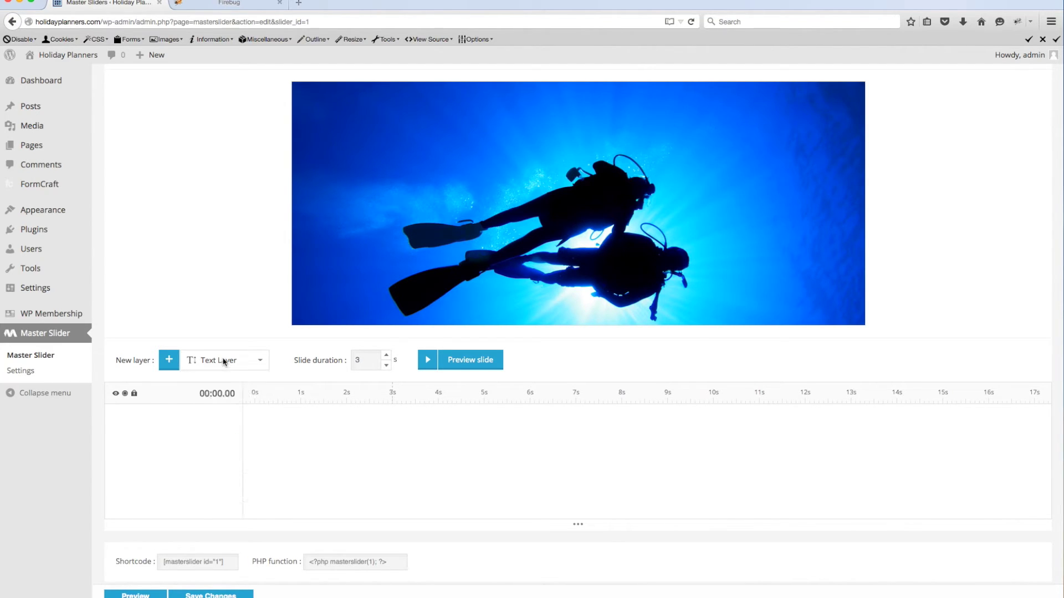
left_click(224, 361)
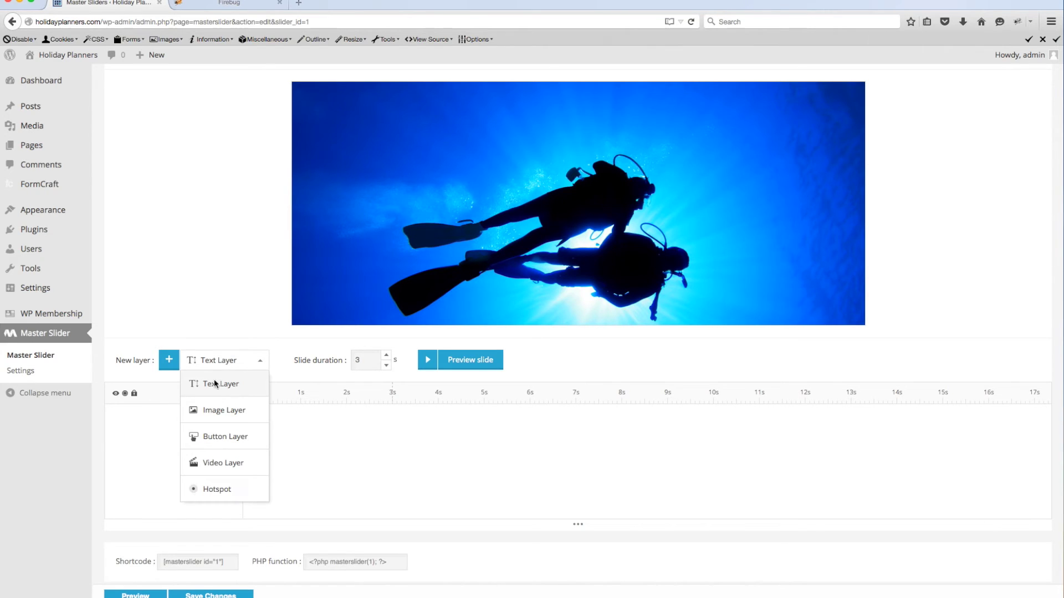
left_click(223, 413)
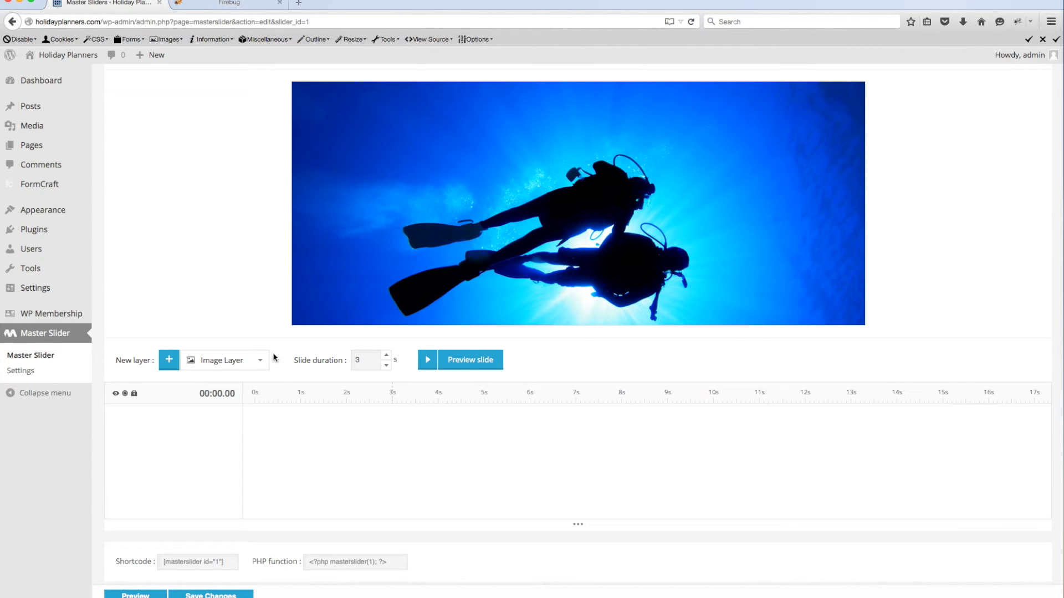
left_click(247, 360)
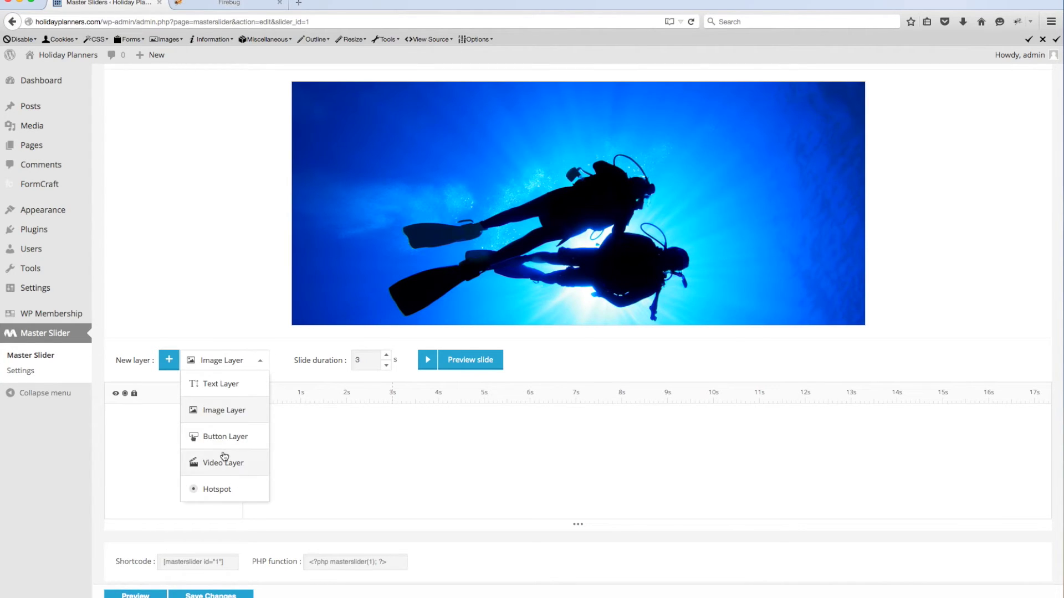
Add an image layer and move its placeholder toward the slide centre
left_click(222, 412)
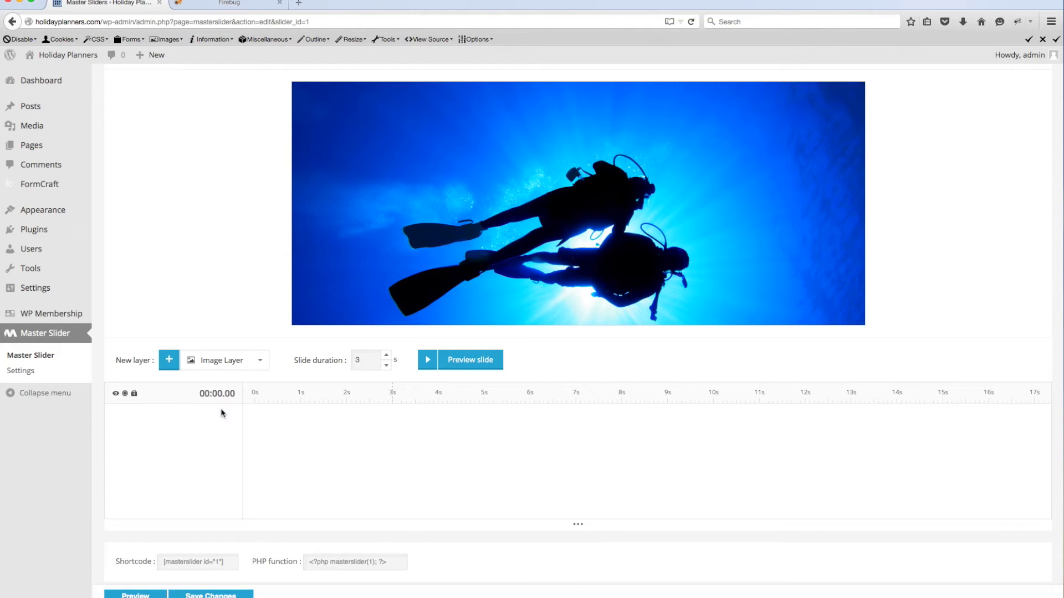
left_click(170, 360)
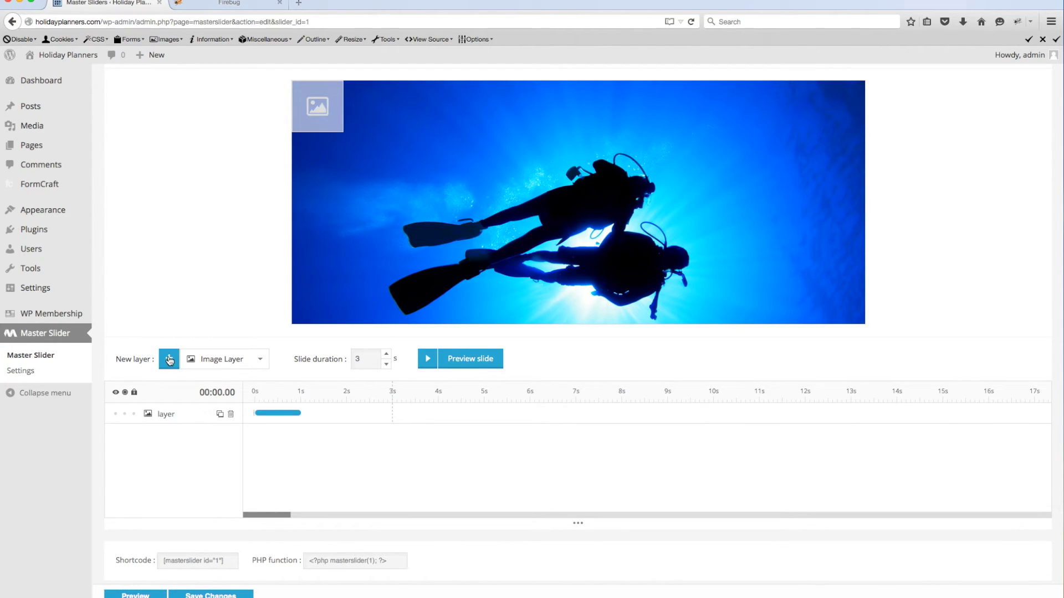
left_click_drag(330, 108, 445, 168)
scroll(261, 278, "down", 5)
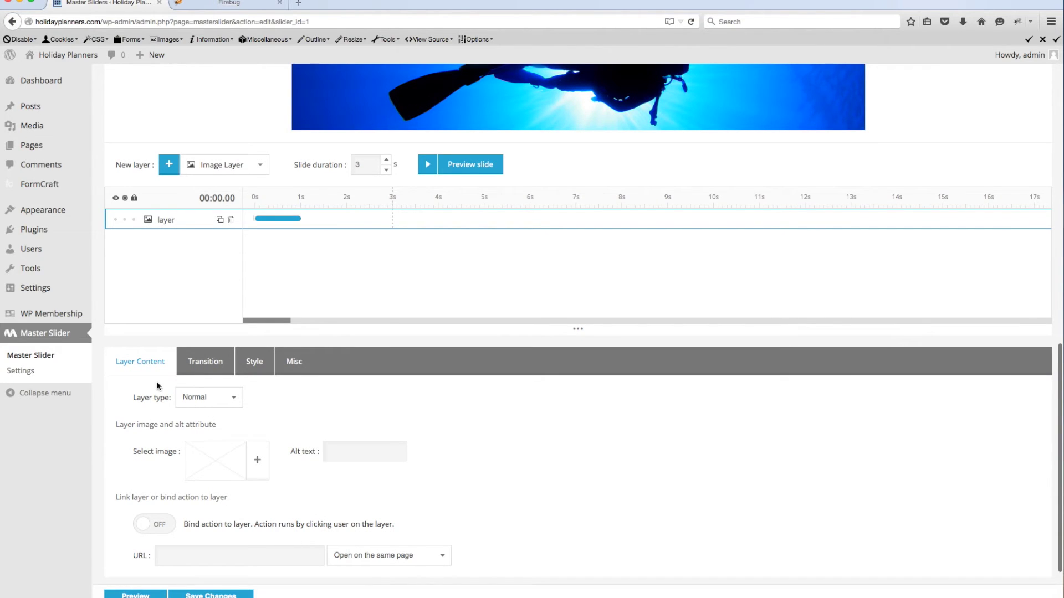
Browse the layer's Transition, Style and Misc tabs, then return to Layer Content to choose an image
left_click(201, 366)
left_click(254, 362)
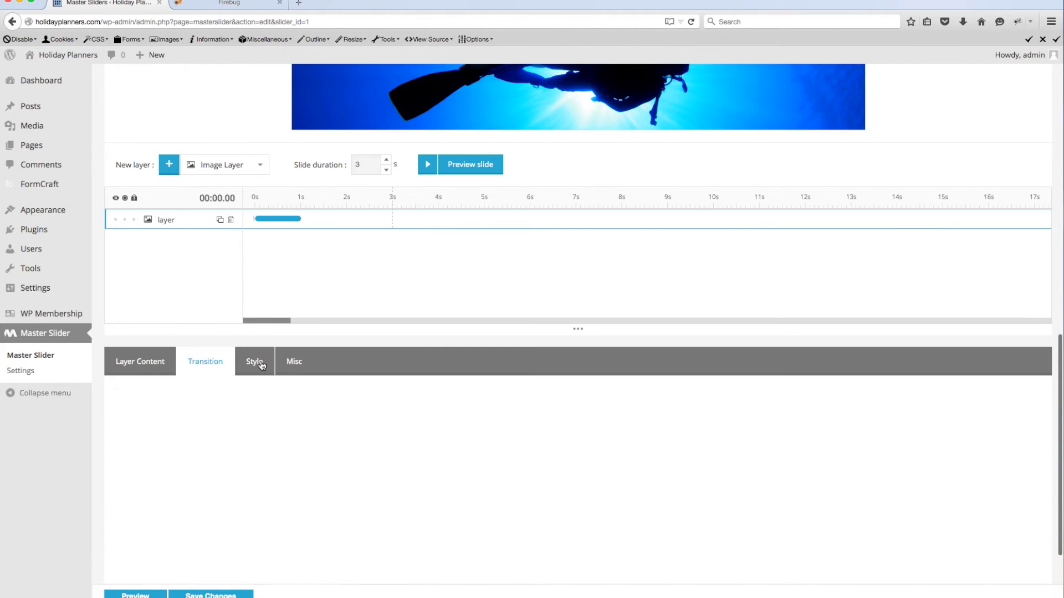
left_click(290, 362)
left_click(141, 405)
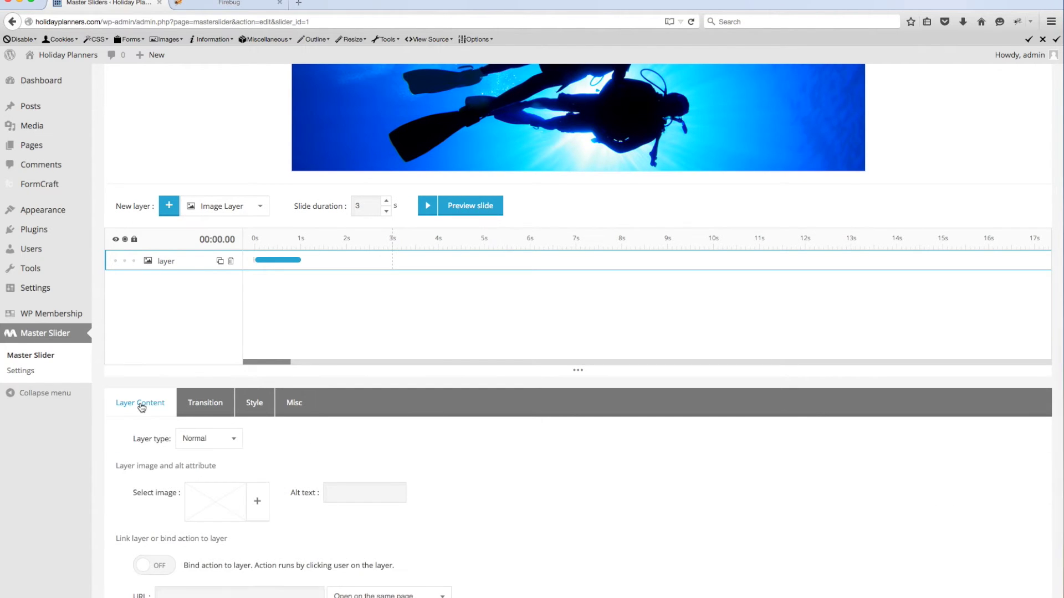
scroll(142, 407, "down", 3)
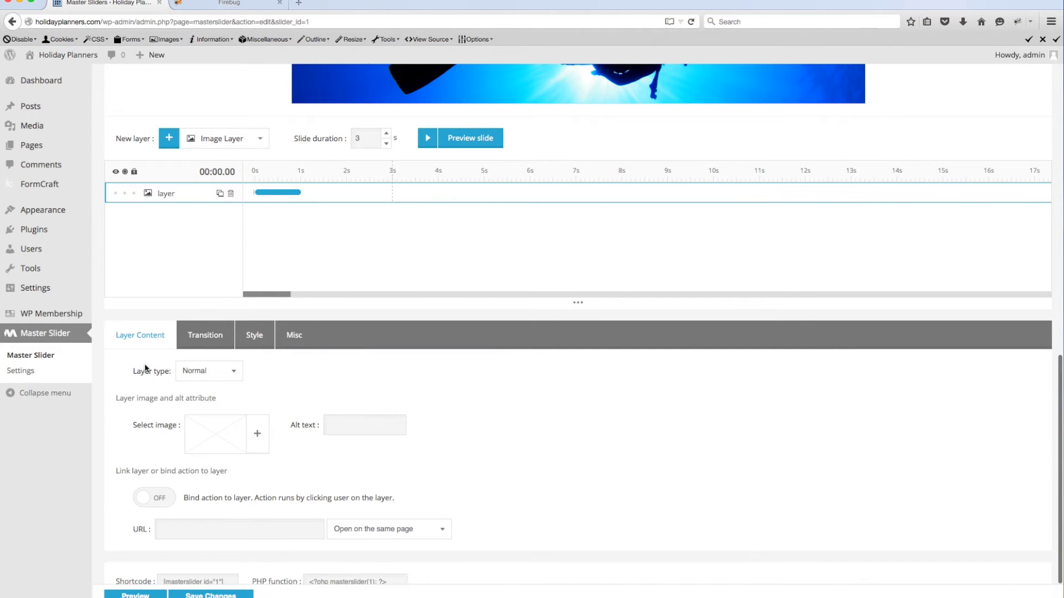
left_click(258, 435)
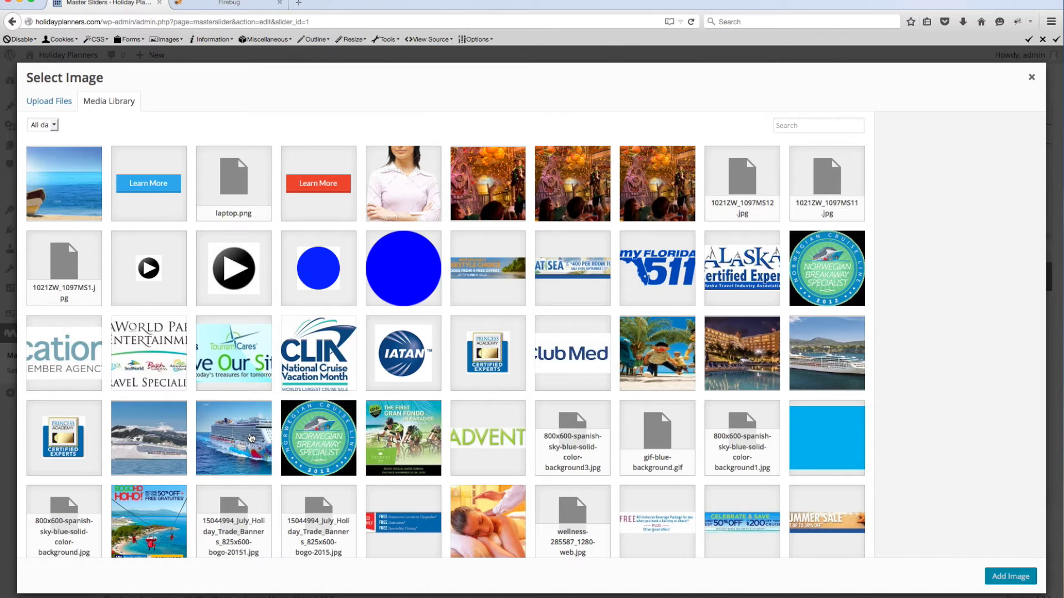
Fill the image layer with academy-logo.jpg and drag the badge to the slide's lower right
left_click(62, 435)
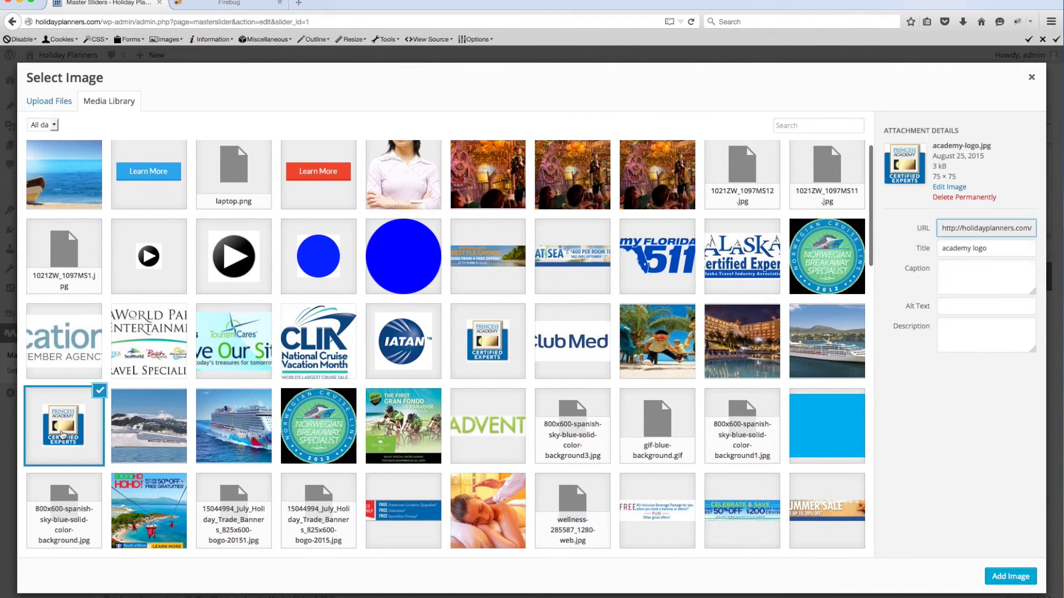
left_click(1019, 579)
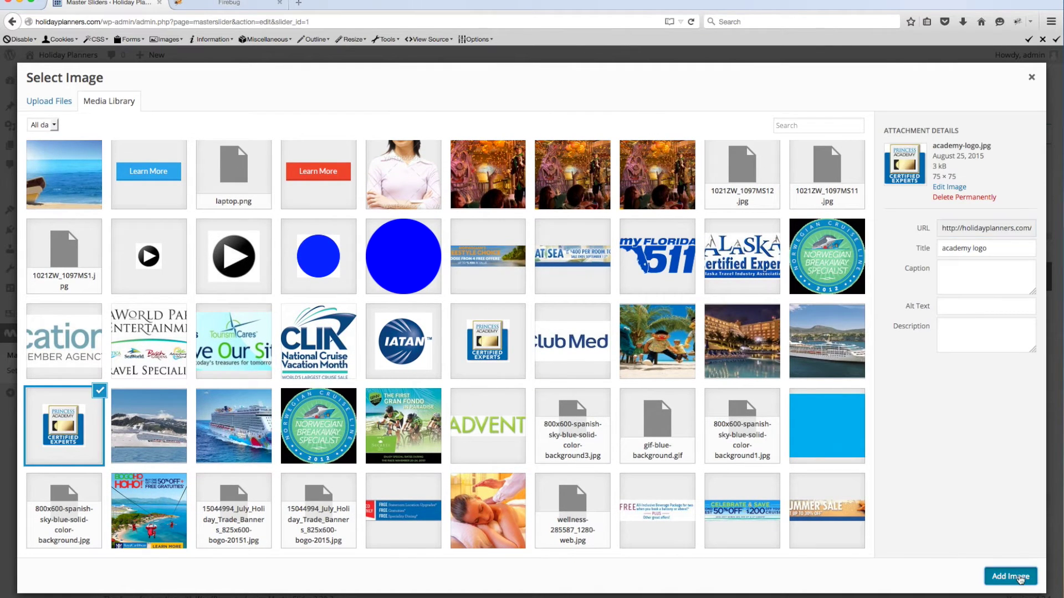
scroll(791, 482, "up", 6)
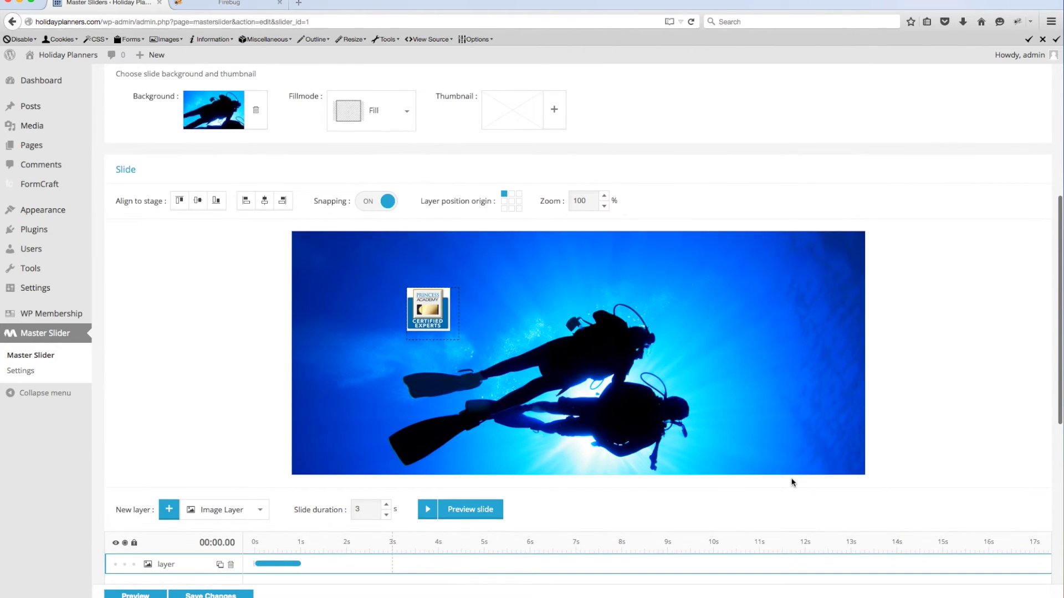
scroll(791, 482, "down", 1)
left_click_drag(432, 305, 793, 403)
scroll(737, 405, "down", 5)
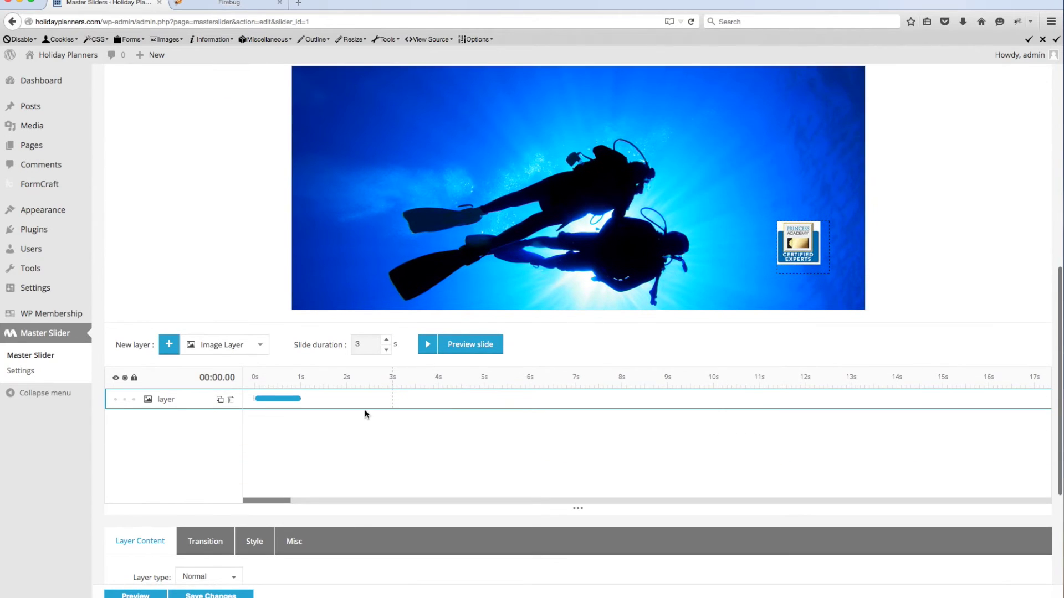
Change the image layer's timeline name from 'layer' to 'Princess Academy'
double_click(163, 399)
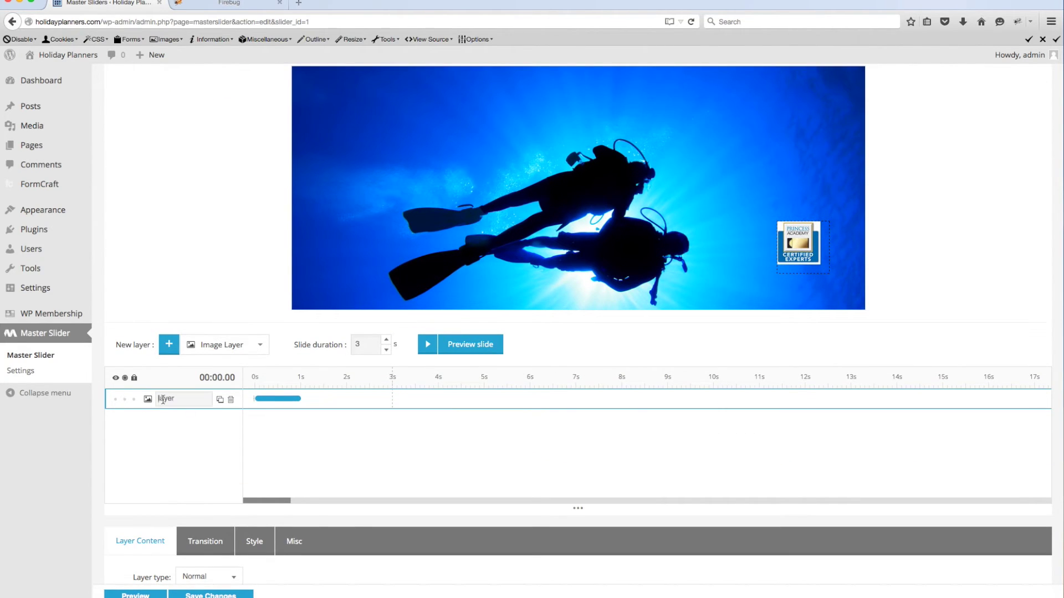
left_click_drag(158, 399, 185, 398)
type("Princ")
type("ess A")
type("ca")
type("demy")
key("Return")
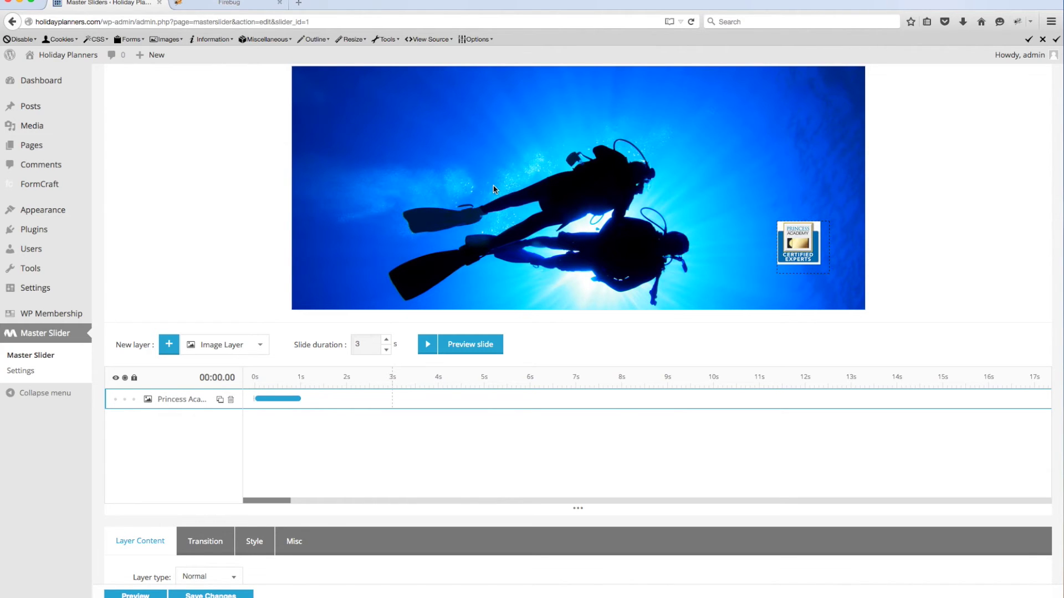
scroll(487, 189, "down", 5)
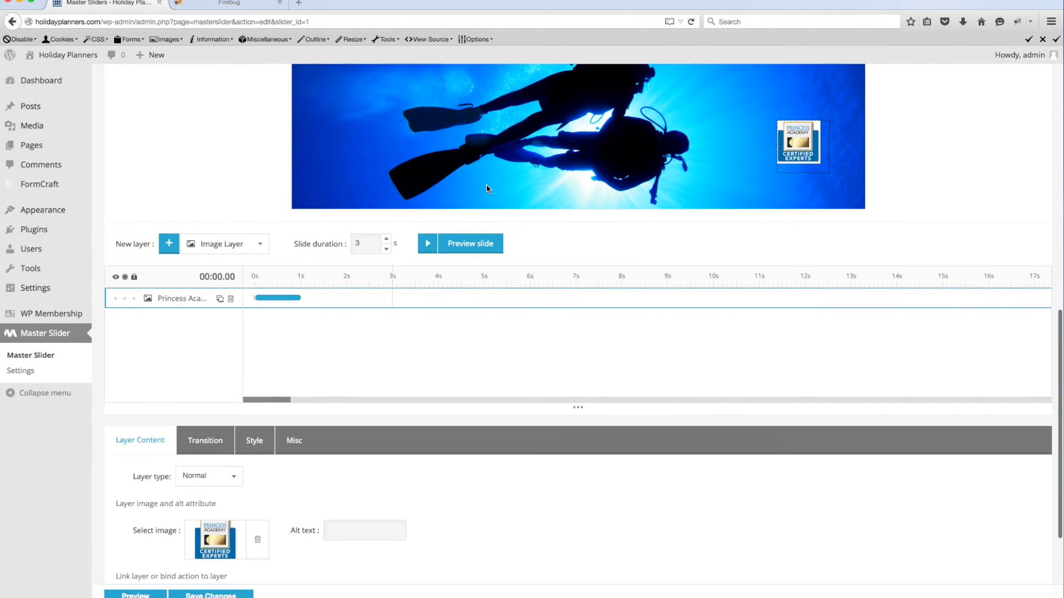
scroll(864, 126, "up", 4)
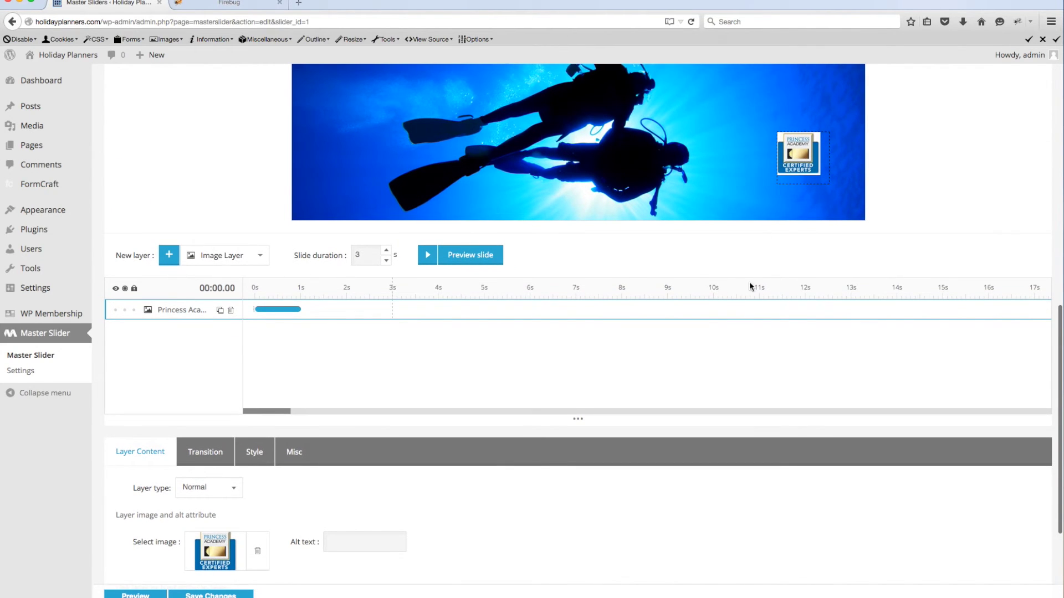
scroll(749, 281, "down", 5)
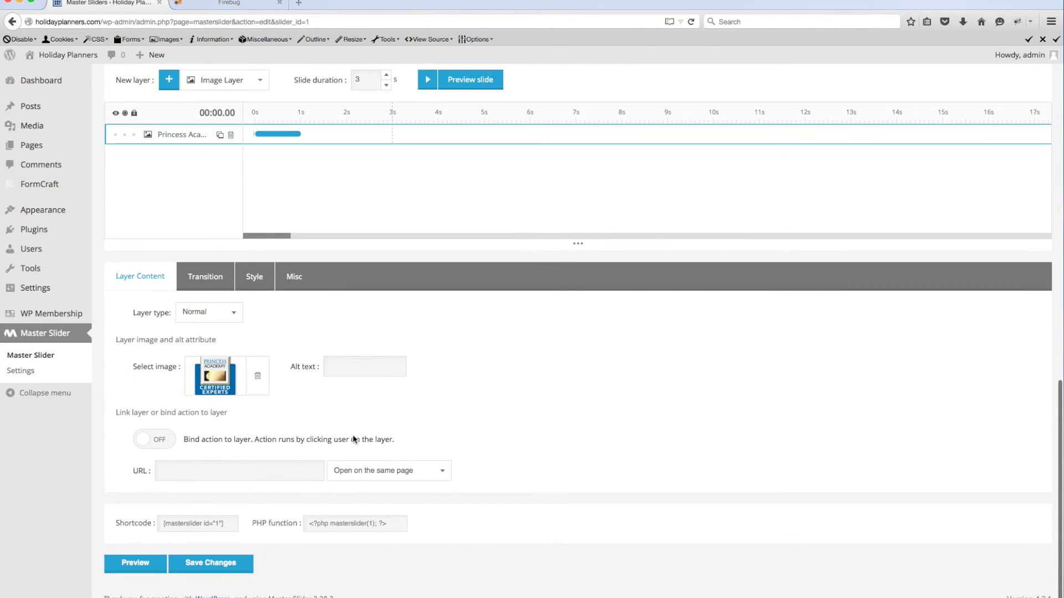
left_click(286, 469)
type("htt")
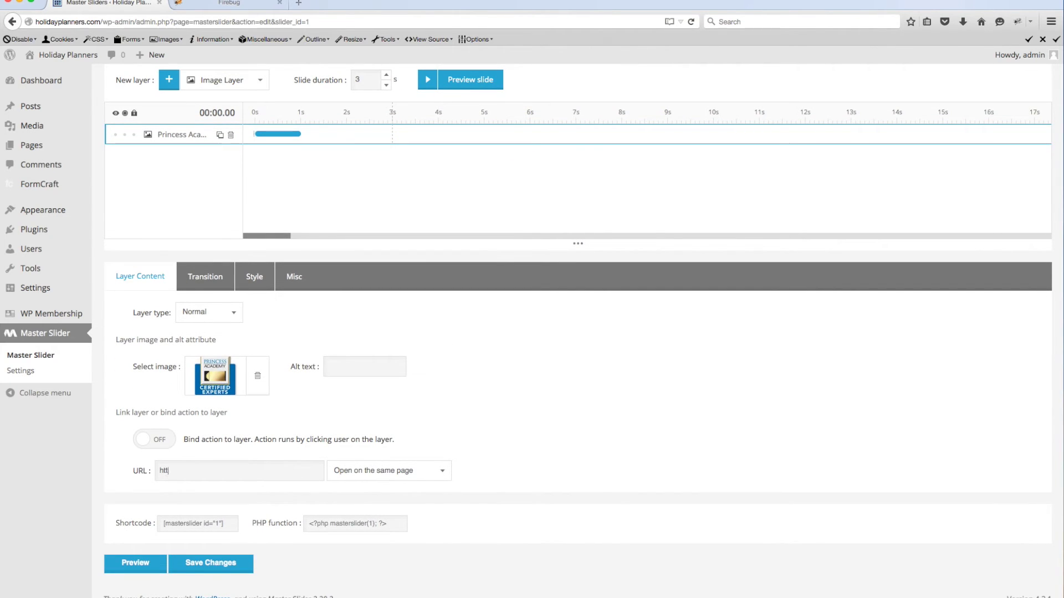
type("p://")
key("BackSpace")
type("/www.linkedwebsite.com")
Set the link target to 'Open on the same page' instead of a new page
left_click(349, 469)
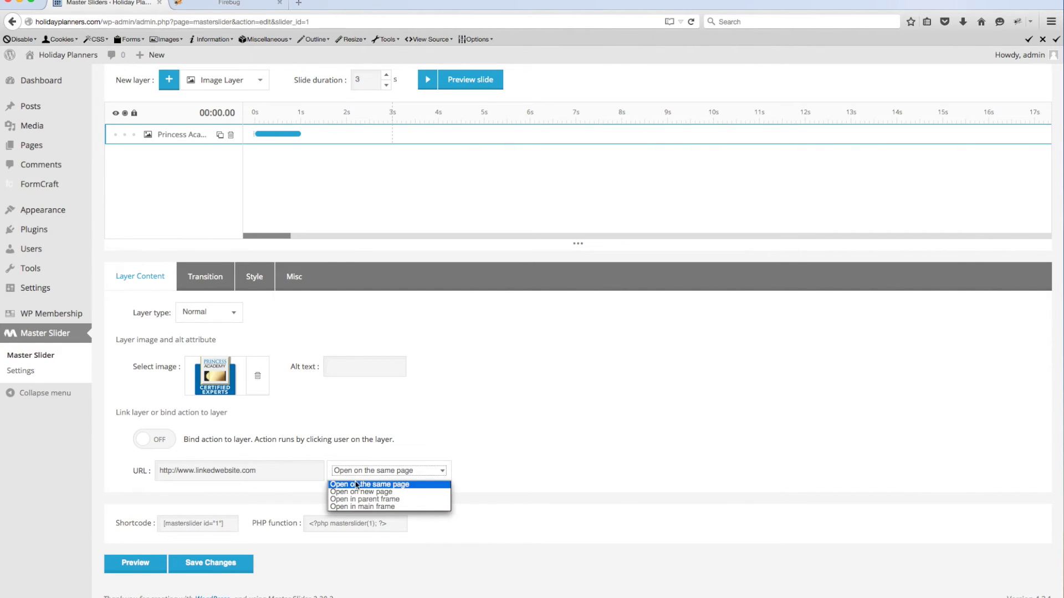
left_click(356, 492)
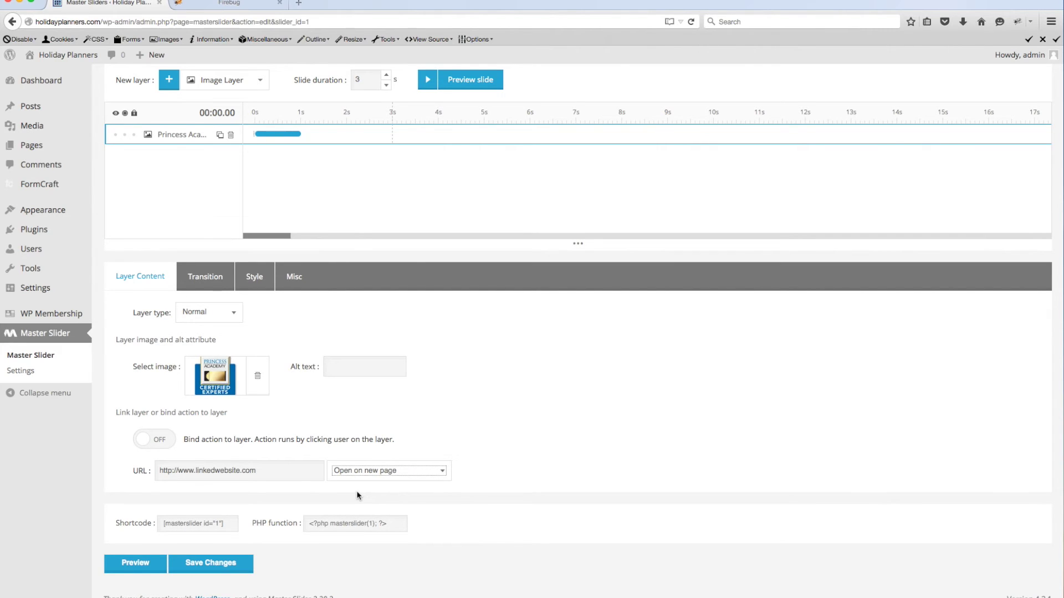
left_click(360, 474)
left_click(359, 488)
scroll(398, 471, "up", 5)
Apply the '3D Rotate right' entrance preset to the logo layer and preview the slide
left_click(224, 433)
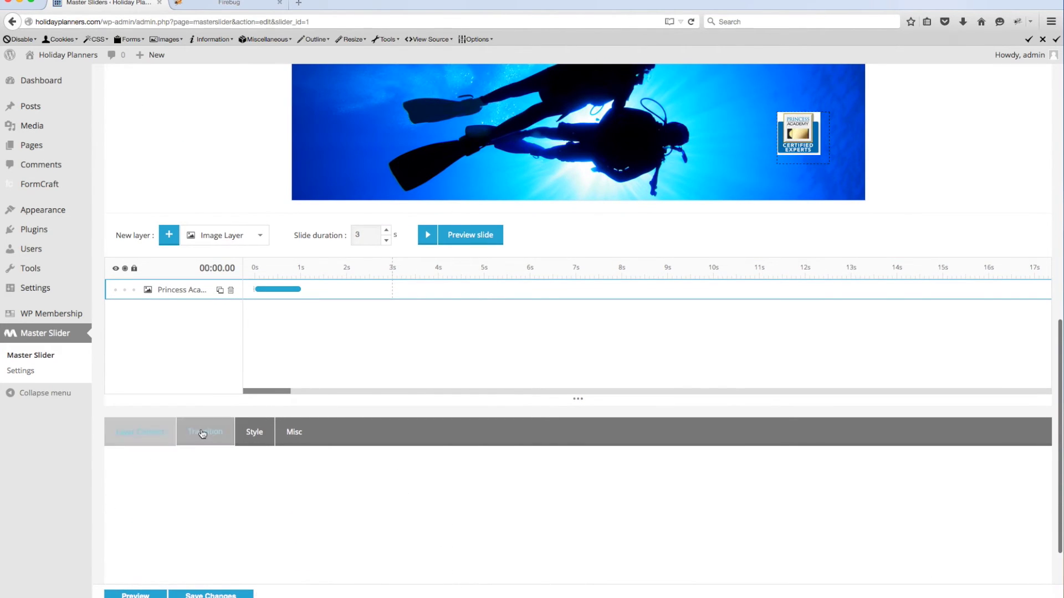
scroll(201, 434, "down", 3)
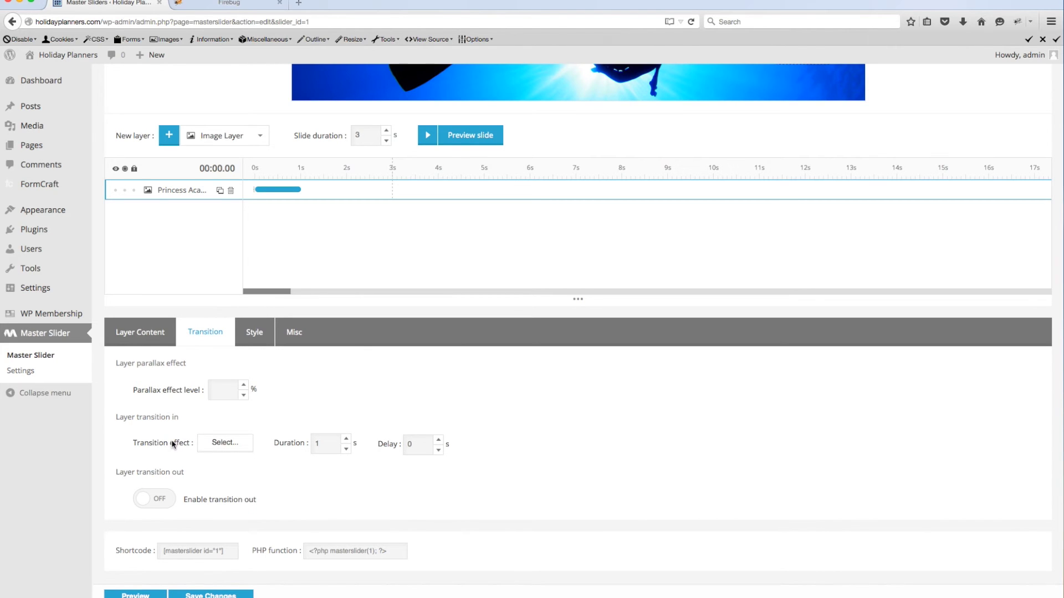
left_click(216, 448)
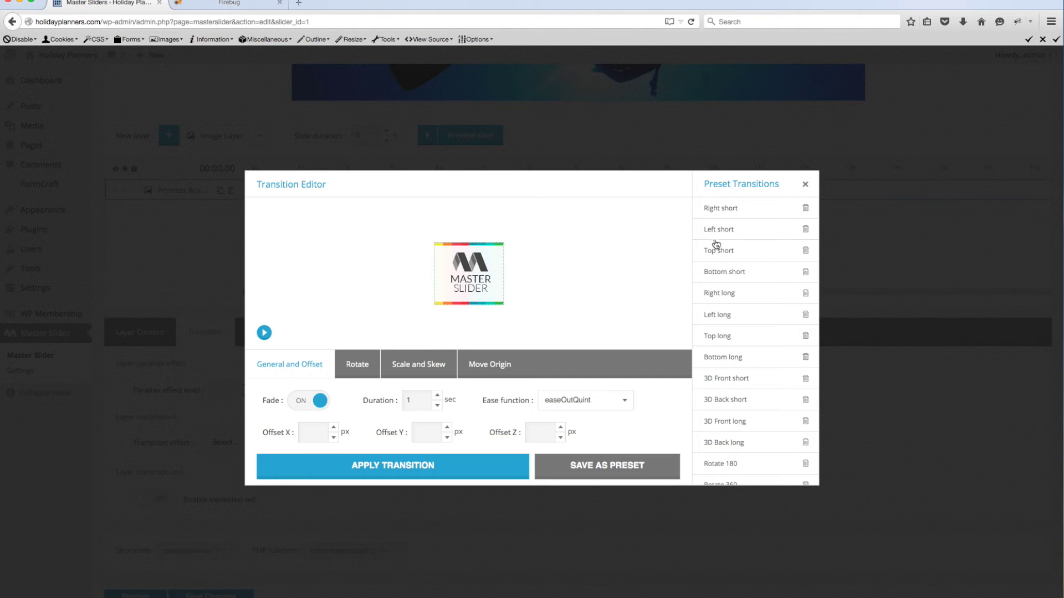
scroll(738, 255, "down", 5)
scroll(738, 255, "down", 5)
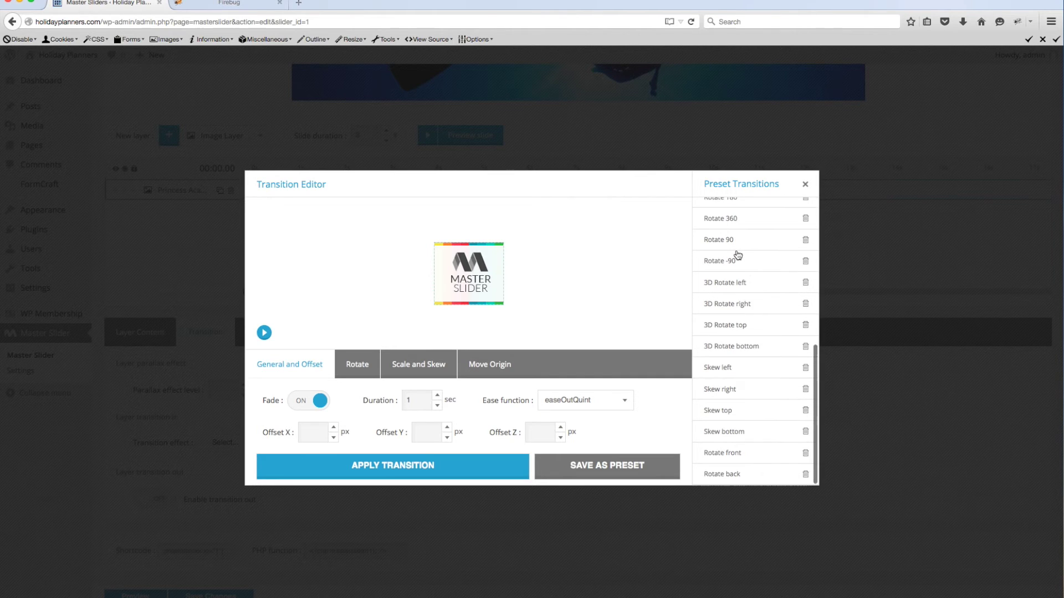
scroll(738, 255, "up", 10)
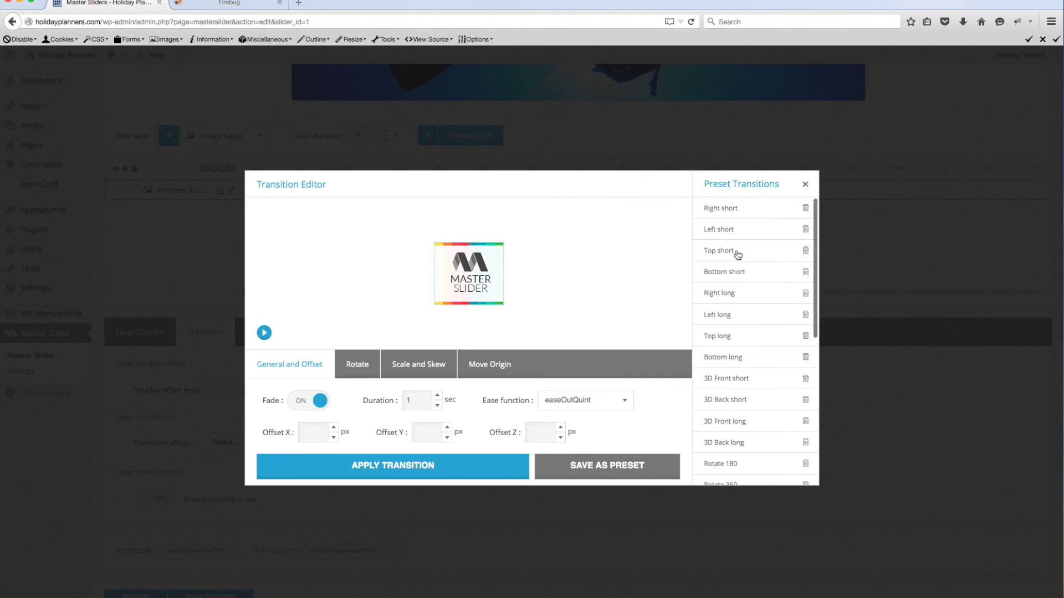
scroll(734, 298, "down", 7)
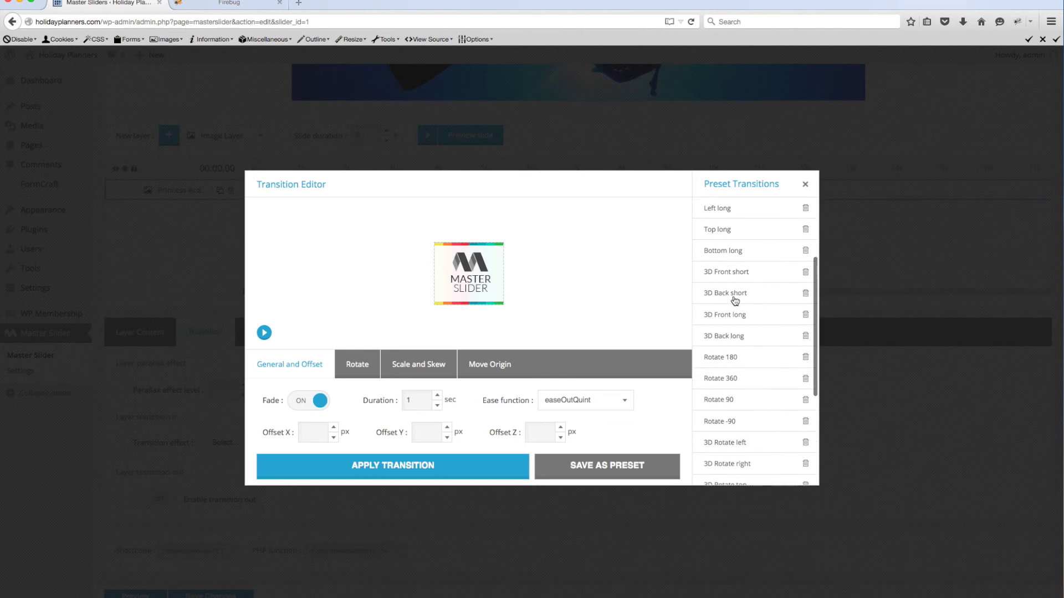
scroll(734, 300, "down", 3)
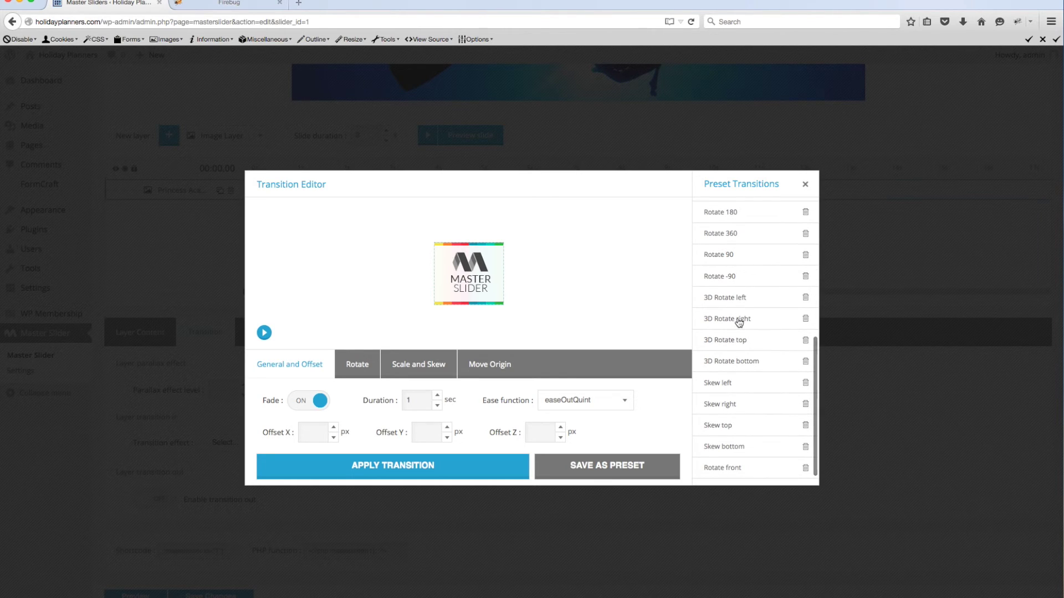
left_click(739, 321)
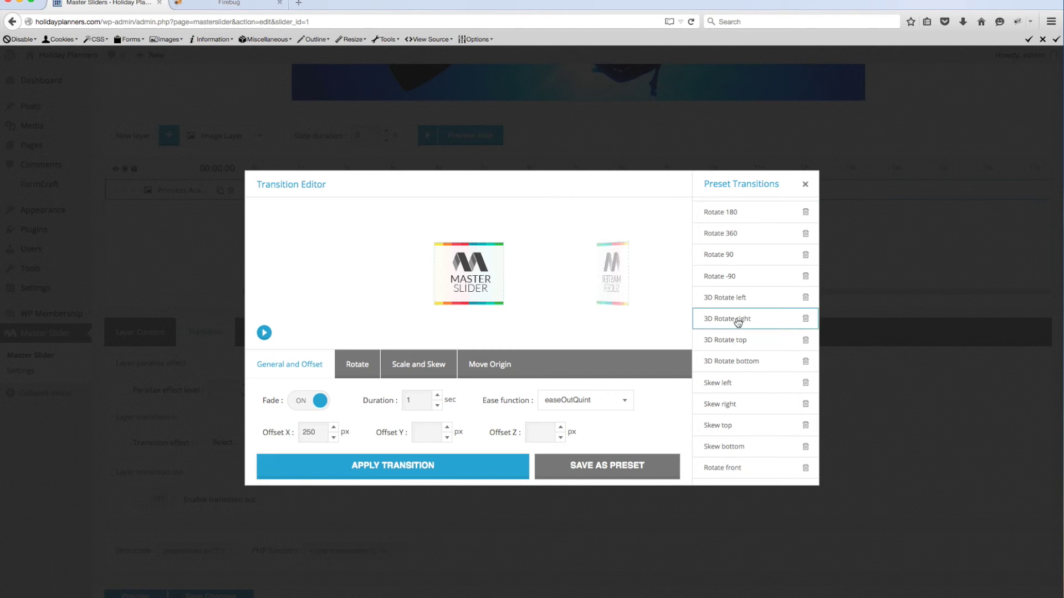
left_click(415, 467)
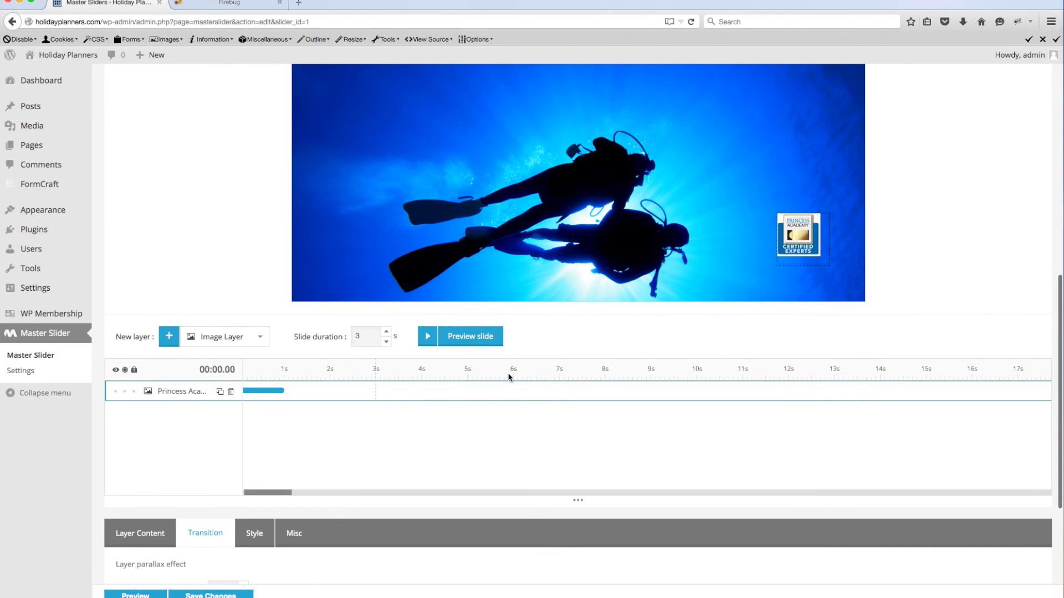
left_click(472, 336)
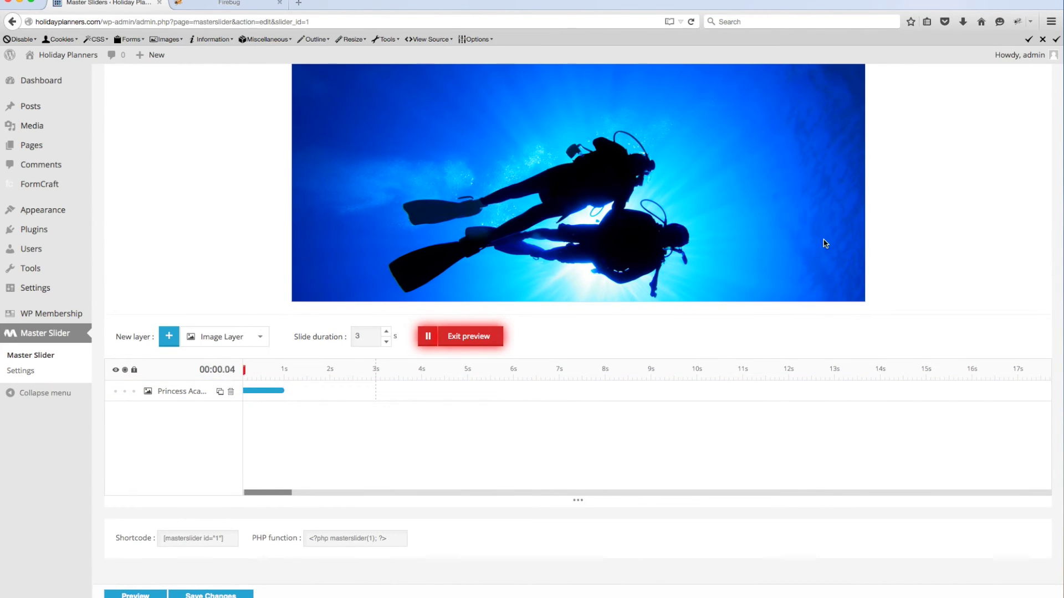
End the slide preview and show the Princess Academy logo layer's transition settings
left_click(468, 338)
scroll(420, 340, "down", 1)
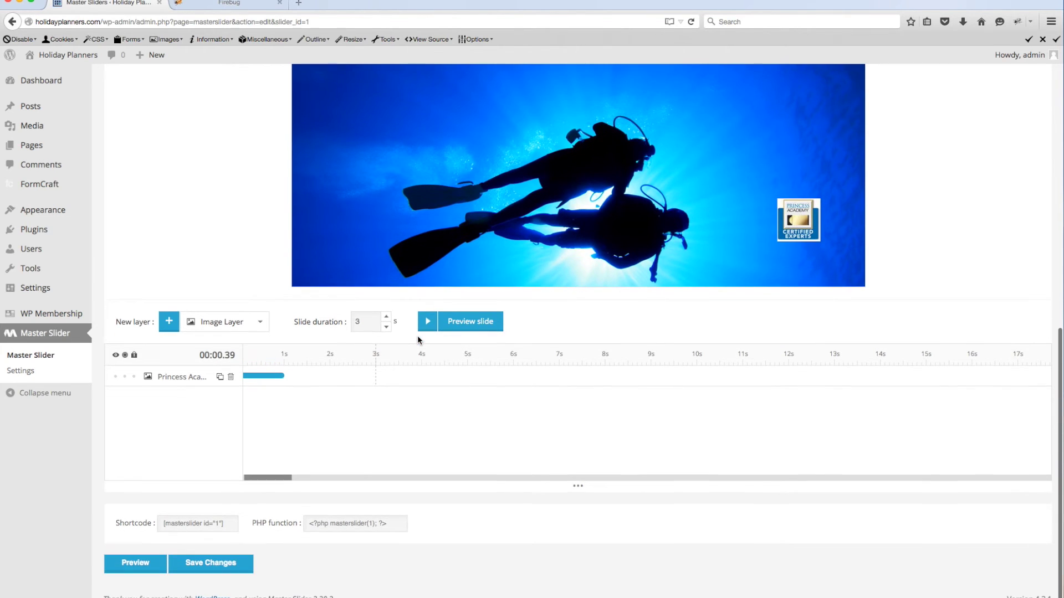
left_click(177, 377)
scroll(176, 376, "down", 2)
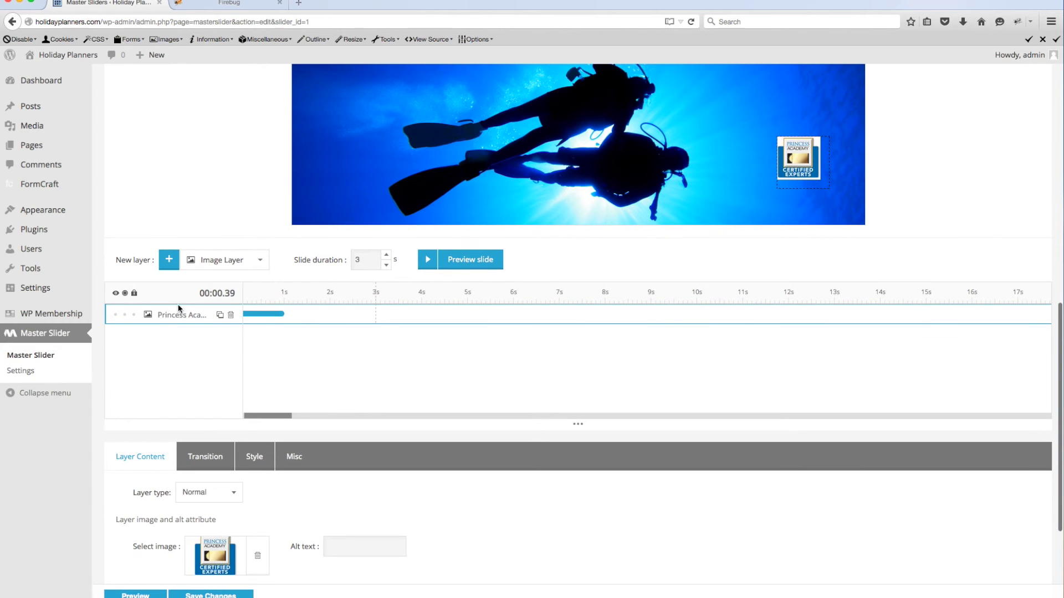
scroll(175, 316, "down", 2)
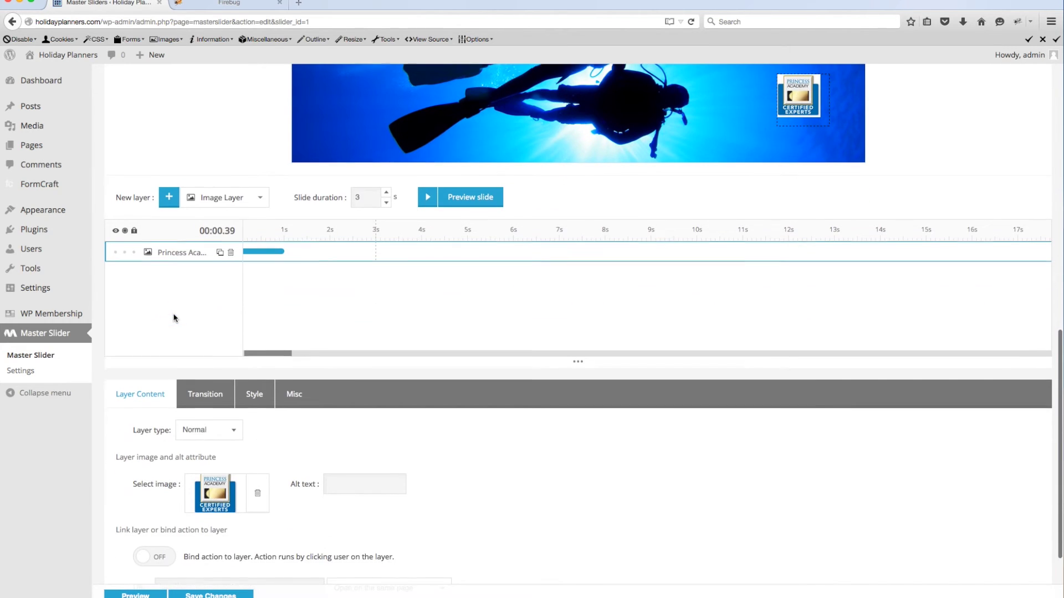
left_click(202, 394)
scroll(201, 391, "down", 3)
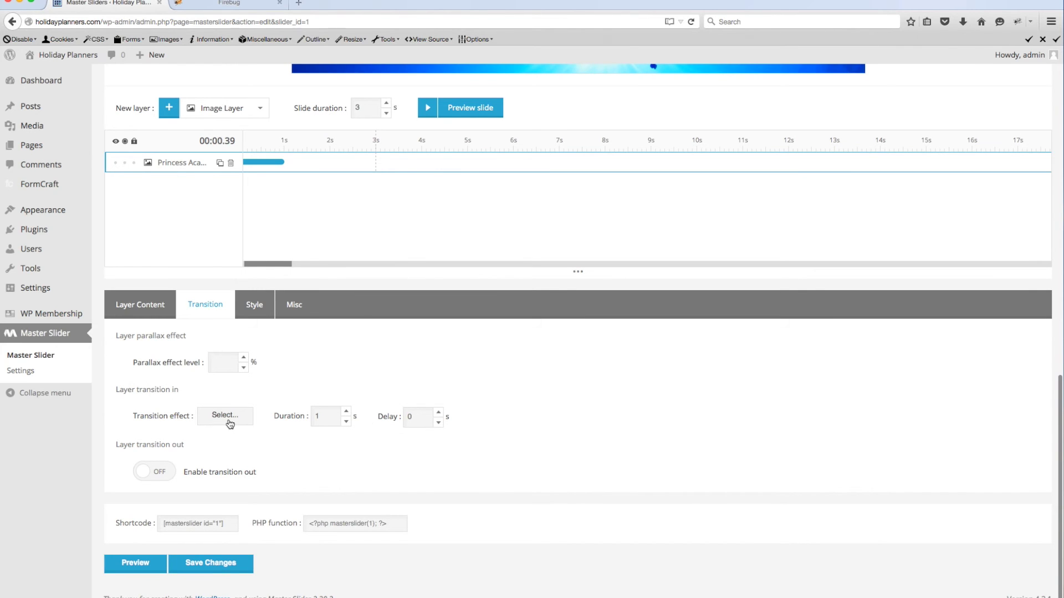
Apply a fade entrance with 250 px Offset X and easeOutQuint easing to the logo layer
left_click(228, 419)
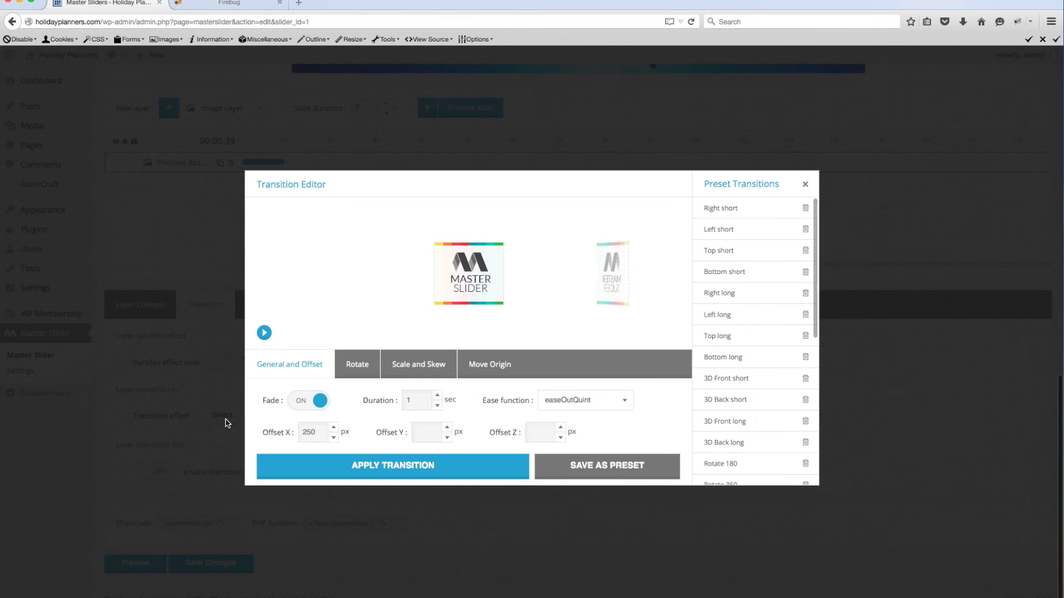
left_click(396, 470)
scroll(395, 471, "down", 1)
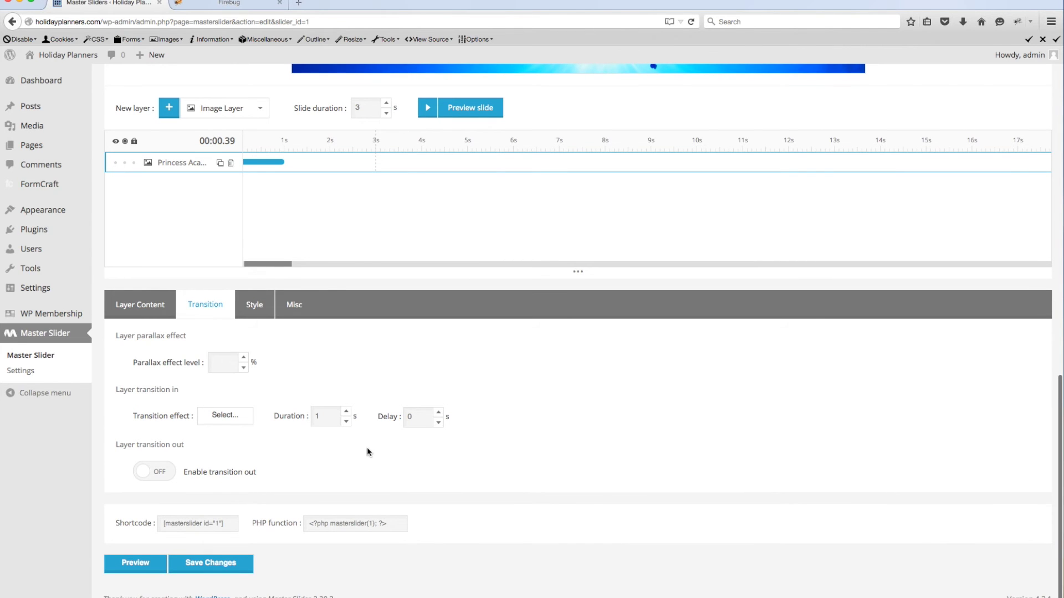
scroll(367, 447, "up", 5)
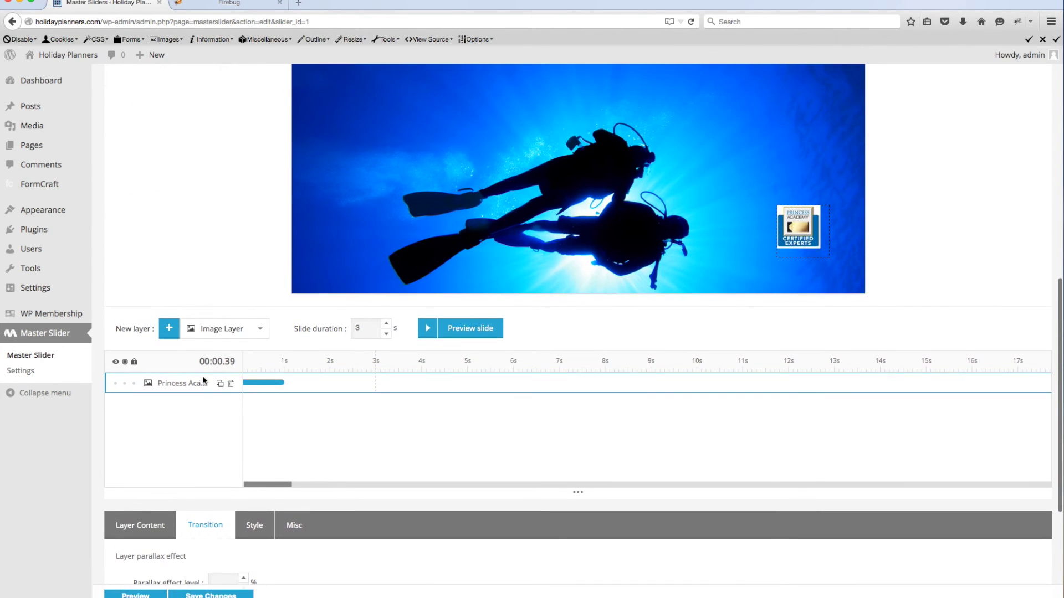
Add a new Text Layer to the scuba-diver slide and select it
left_click(214, 331)
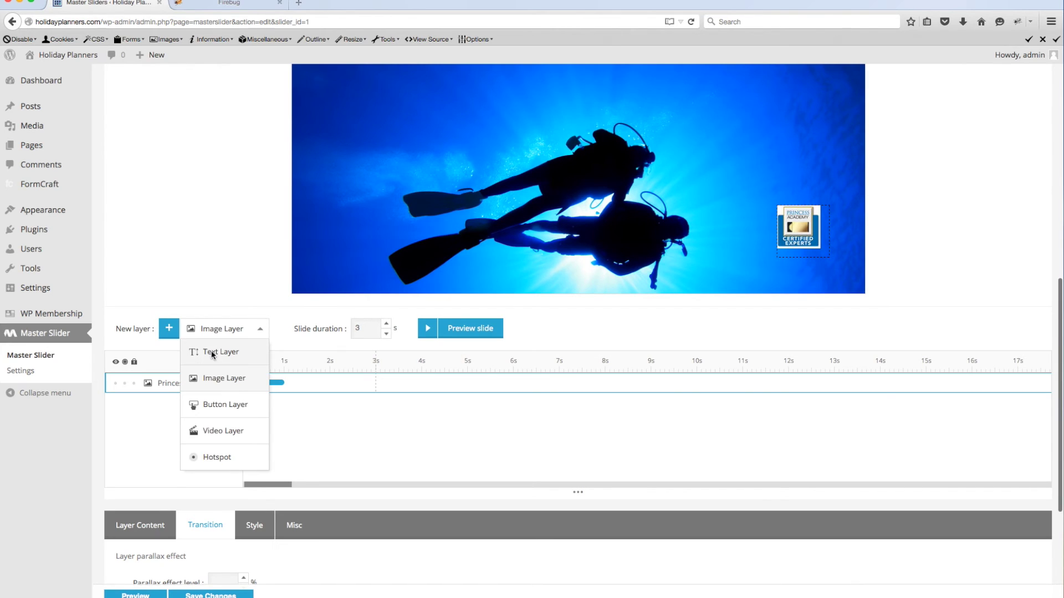
left_click(212, 353)
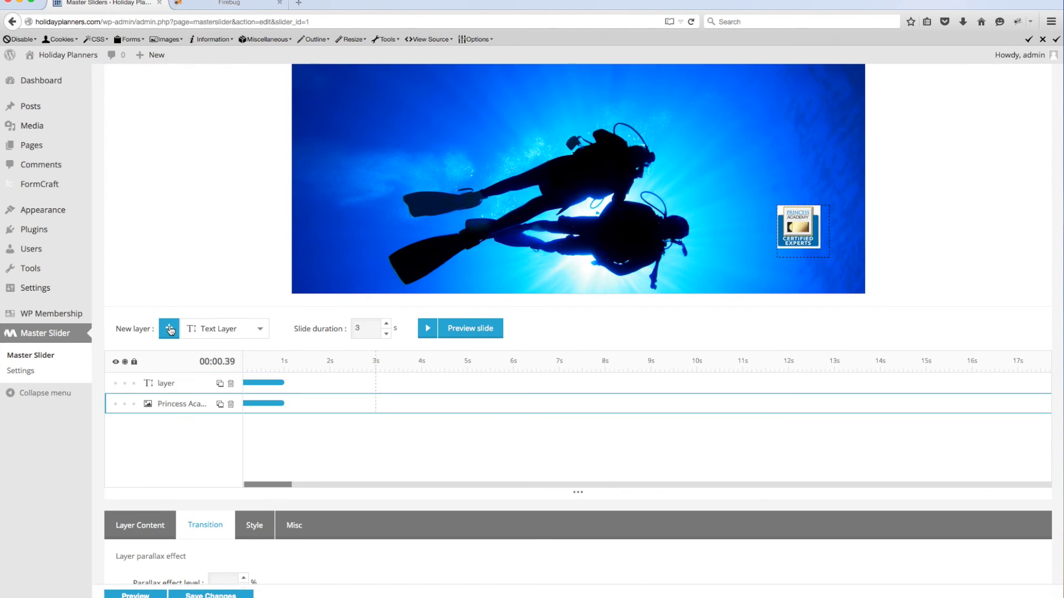
left_click(166, 383)
scroll(172, 385, "down", 3)
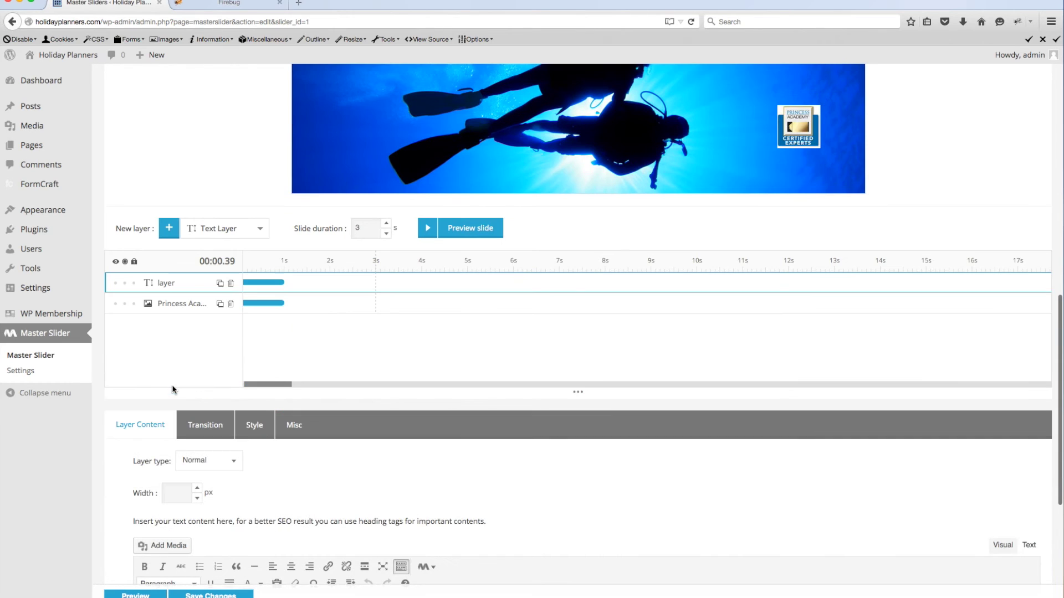
Rename the new text layer to 'Main Text Layer'
double_click(161, 286)
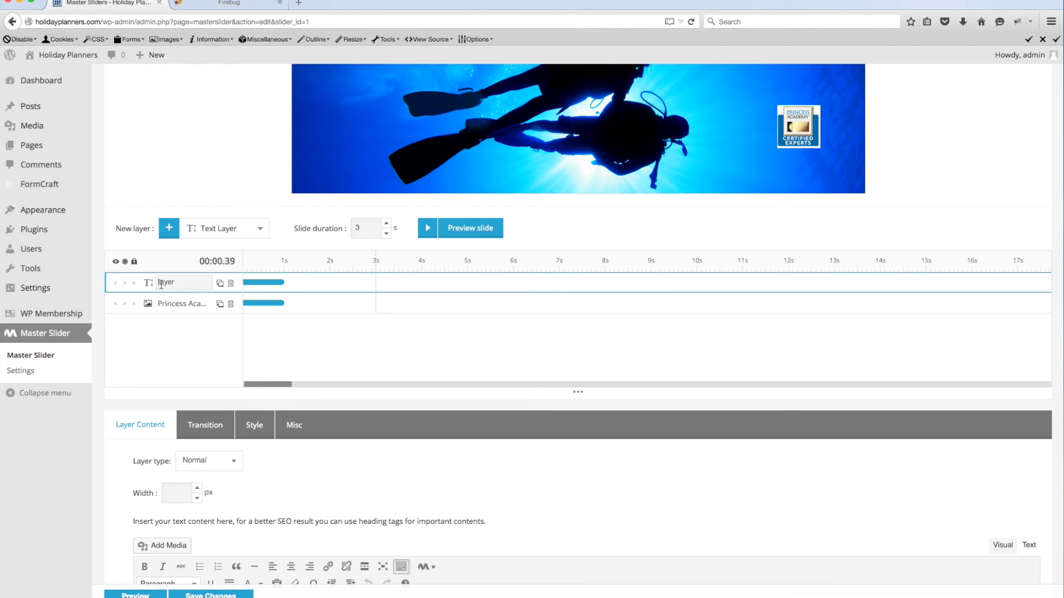
left_click_drag(174, 283, 145, 285)
type("Main Text Layer")
key("Return")
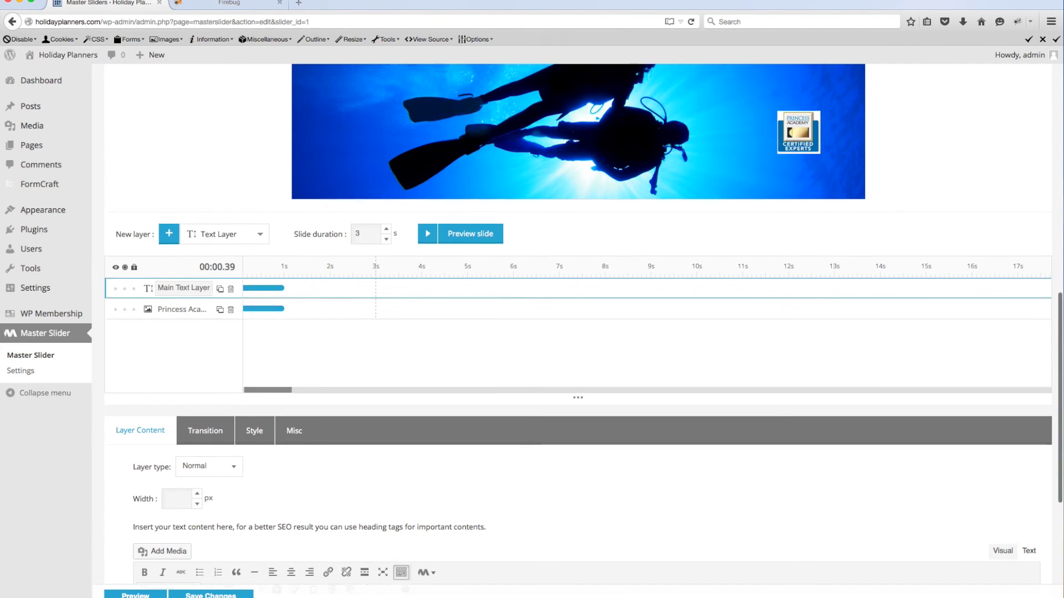
scroll(578, 322, "up", 9)
Replace the Lorem Ipsum placeholder with 'AWESOME TRAVEL PRICES FOR OCTOBER'
scroll(578, 322, "down", 2)
scroll(321, 226, "down", 5)
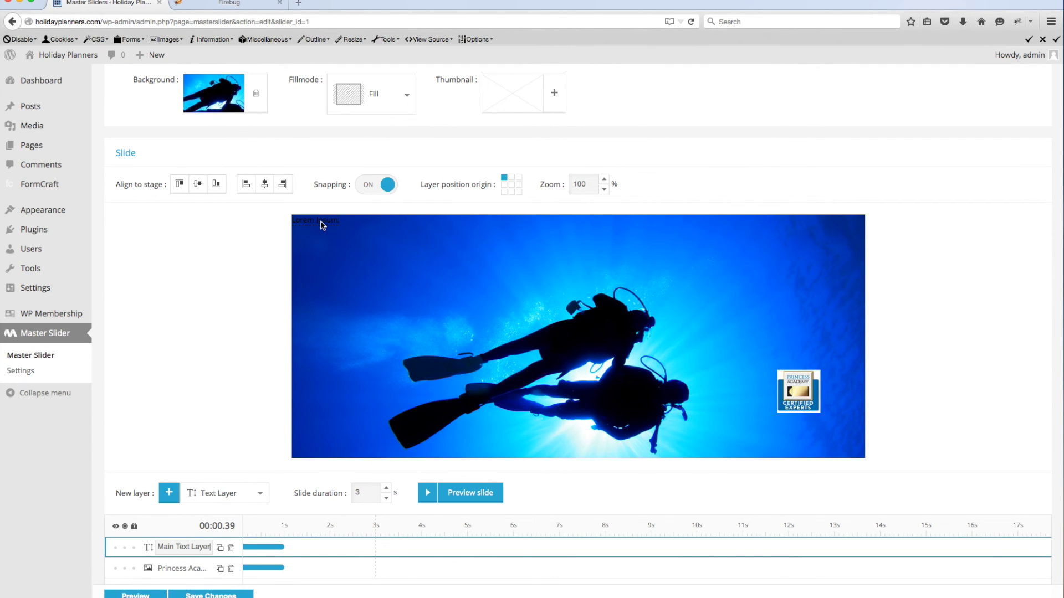
left_click_drag(322, 225, 404, 332)
scroll(334, 444, "down", 5)
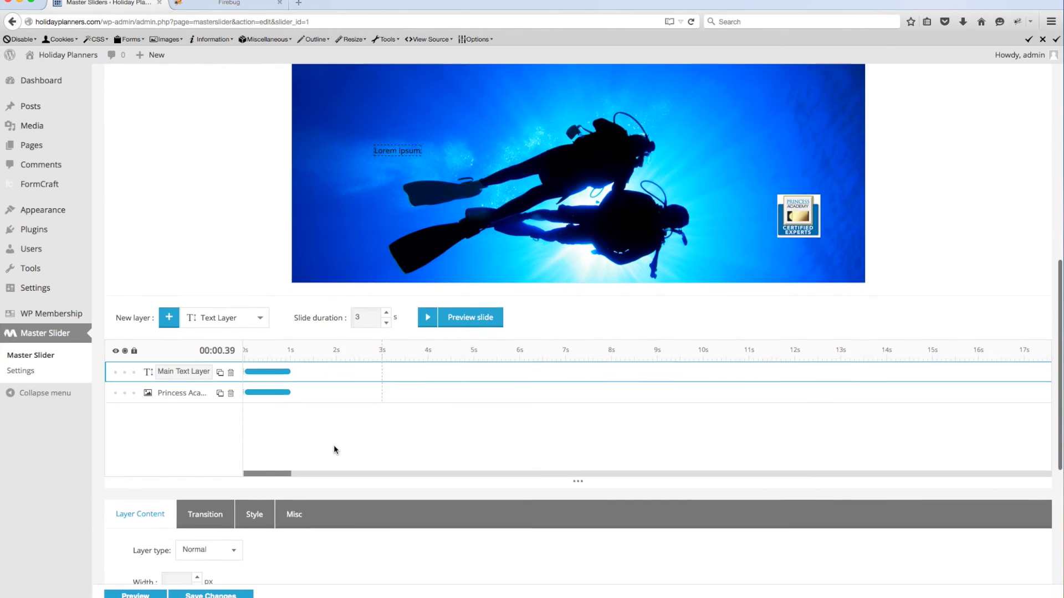
scroll(333, 444, "down", 4)
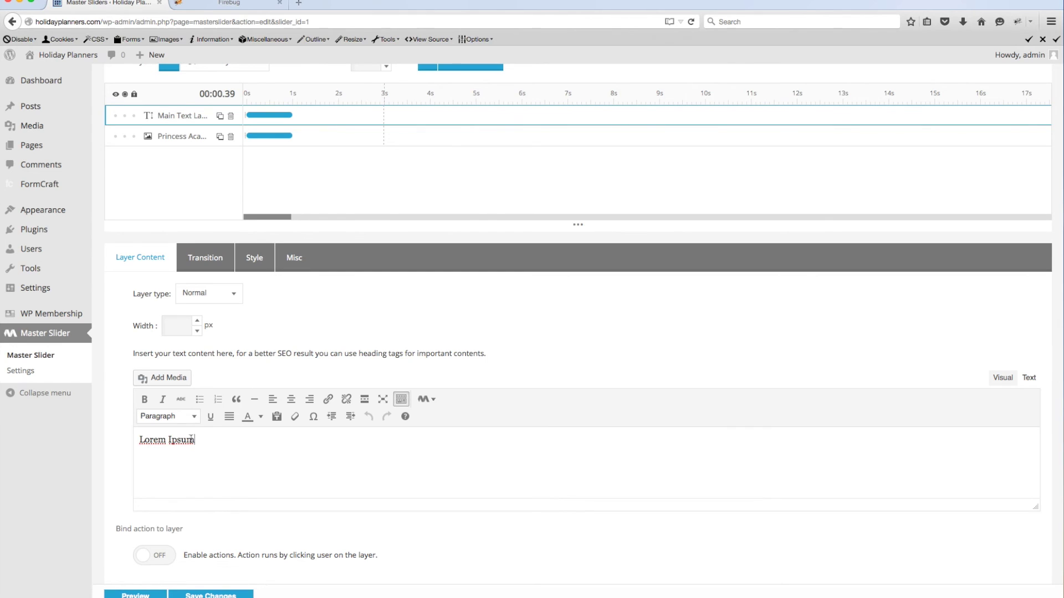
left_click_drag(196, 440, 133, 439)
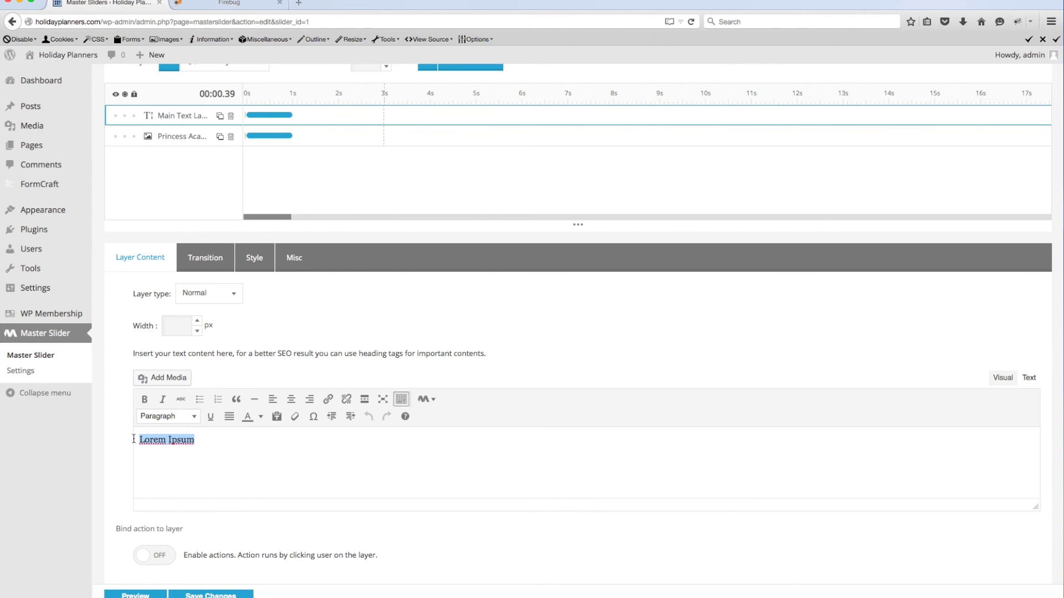
type("MAJO")
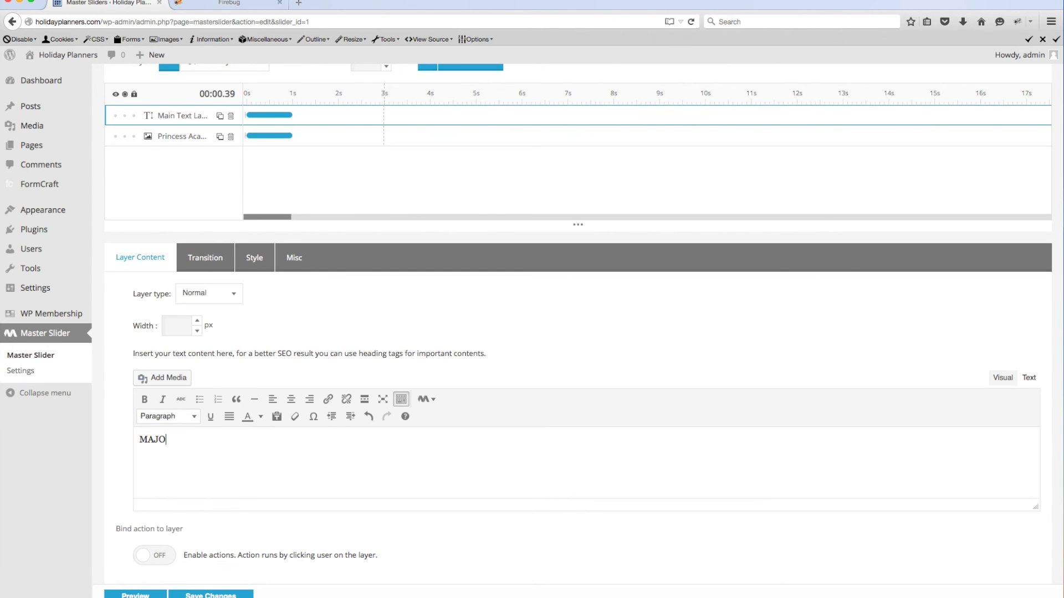
type("R VA")
key("BackSpace")
key("BackSpace")
key("BackSpace")
key("BackSpace")
key("BackSpace")
key("BackSpace")
key("BackSpace")
type("AWESOME TRAVEL PRICES FOR")
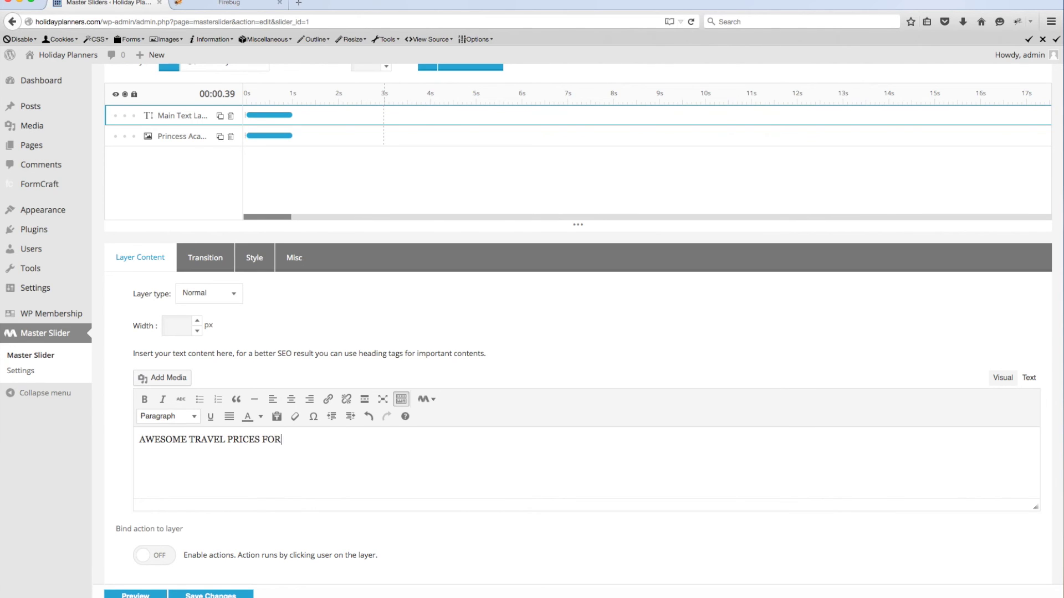
type(" OCTOBER")
Format the title text as Heading 1
left_click_drag(327, 440, 138, 439)
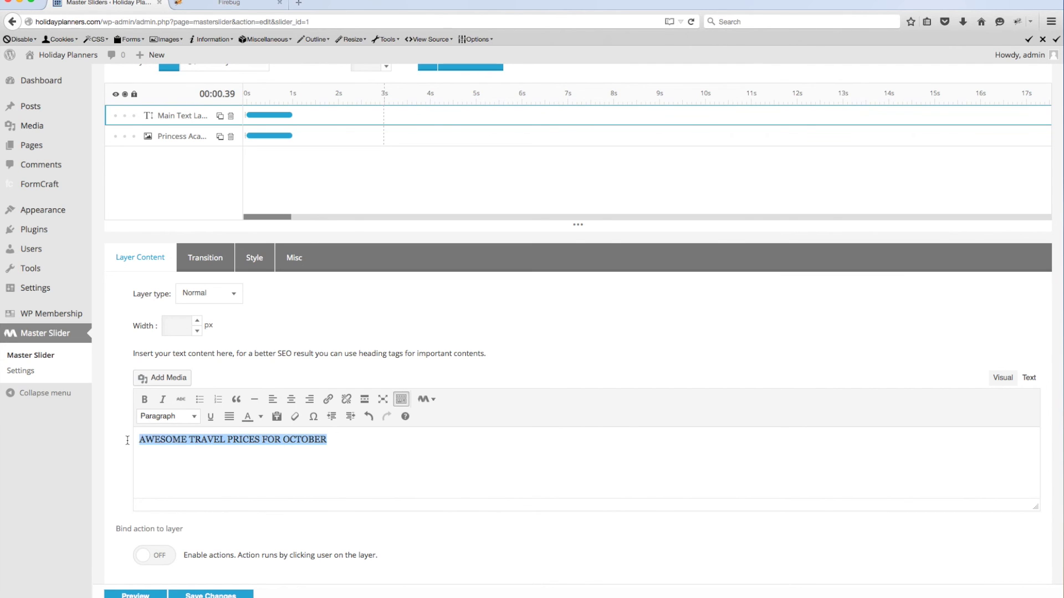
left_click(193, 416)
left_click(186, 462)
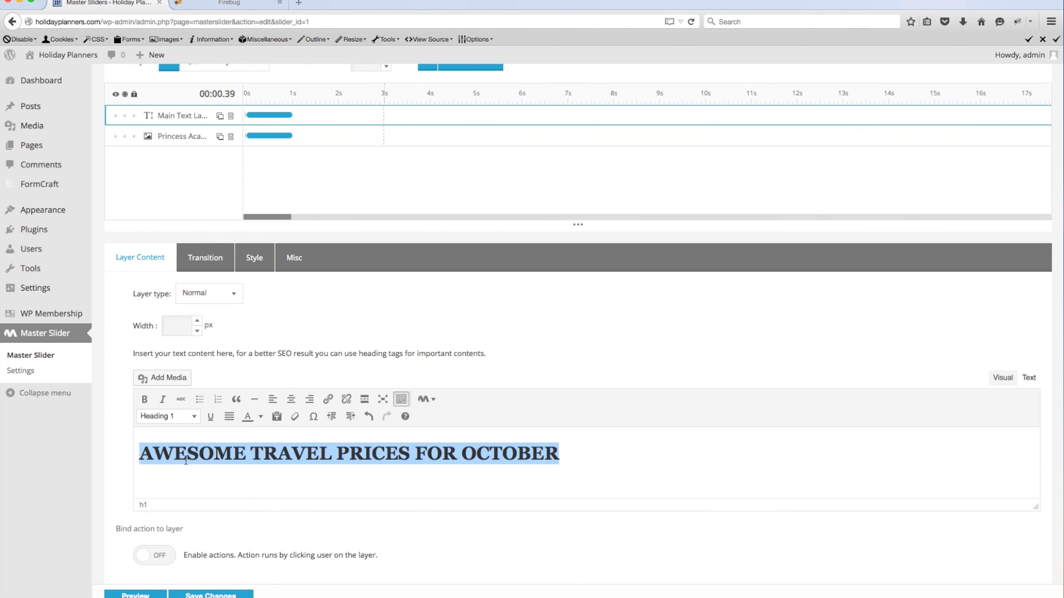
scroll(186, 460, "up", 5)
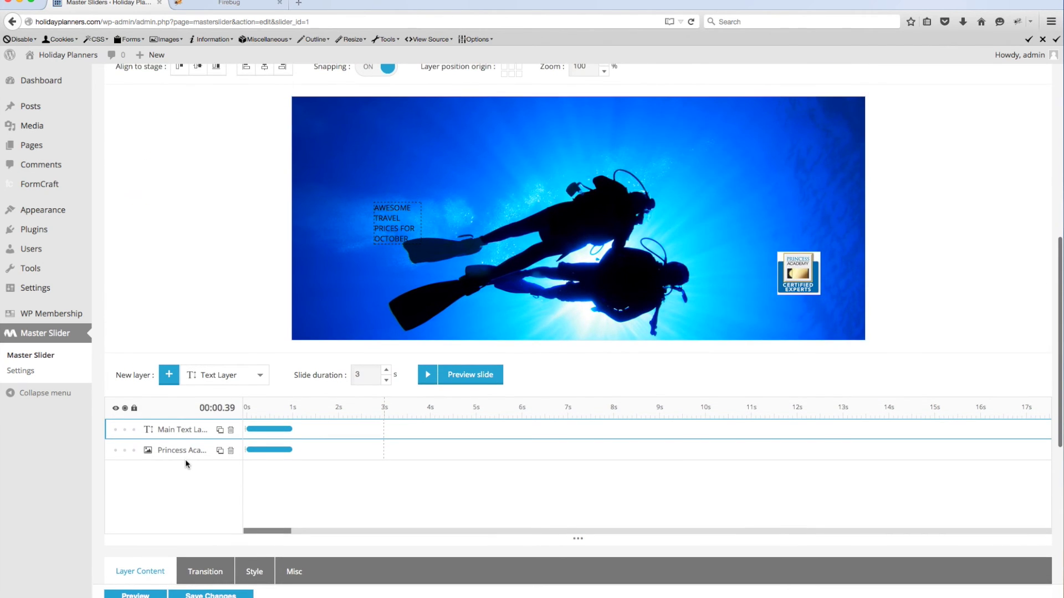
Set the title's text colour to white
scroll(185, 460, "down", 5)
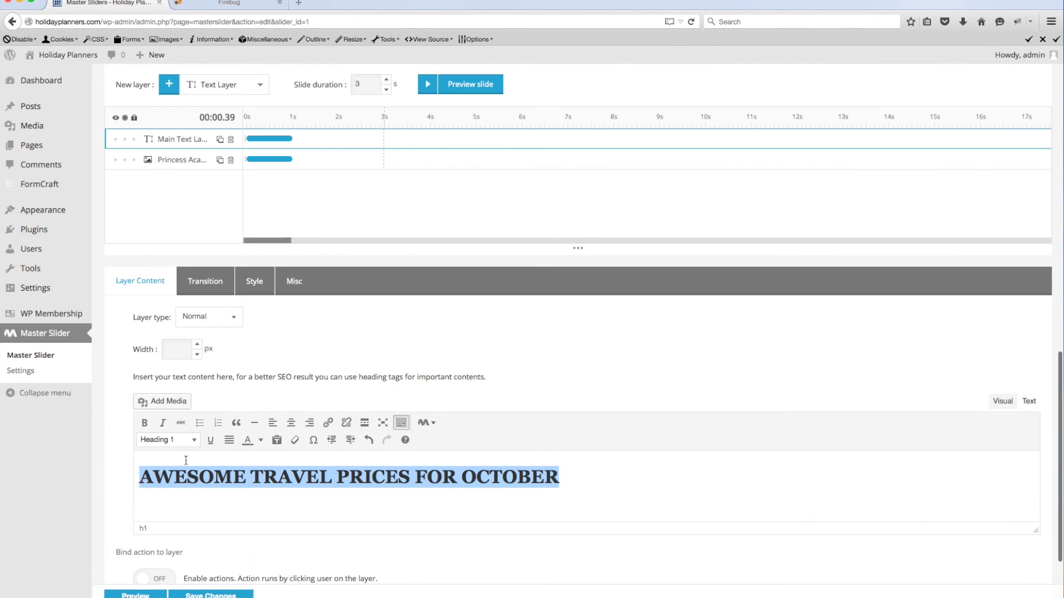
left_click(260, 440)
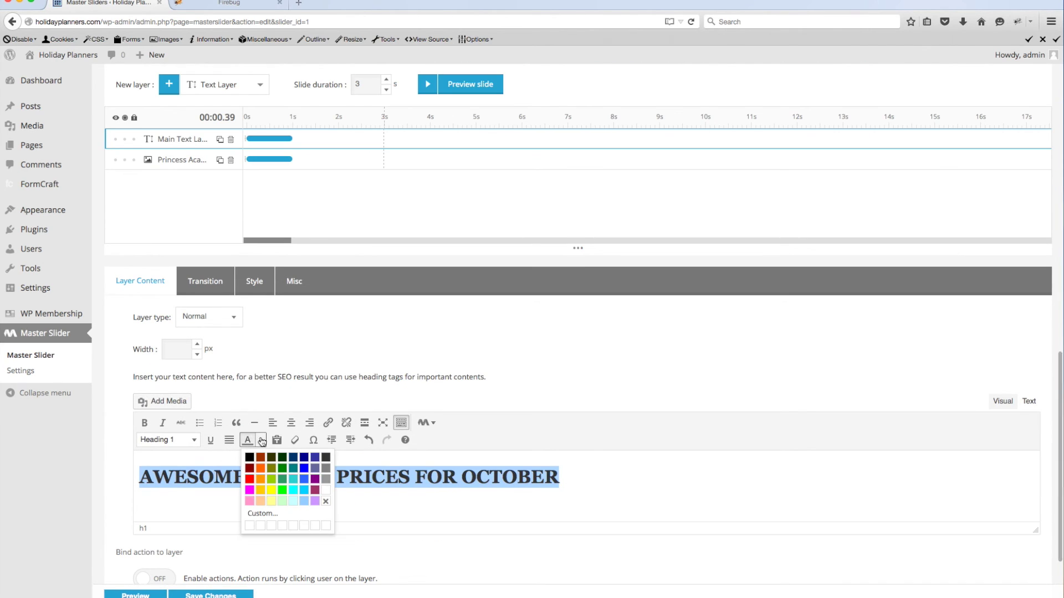
left_click(326, 489)
scroll(326, 490, "up", 7)
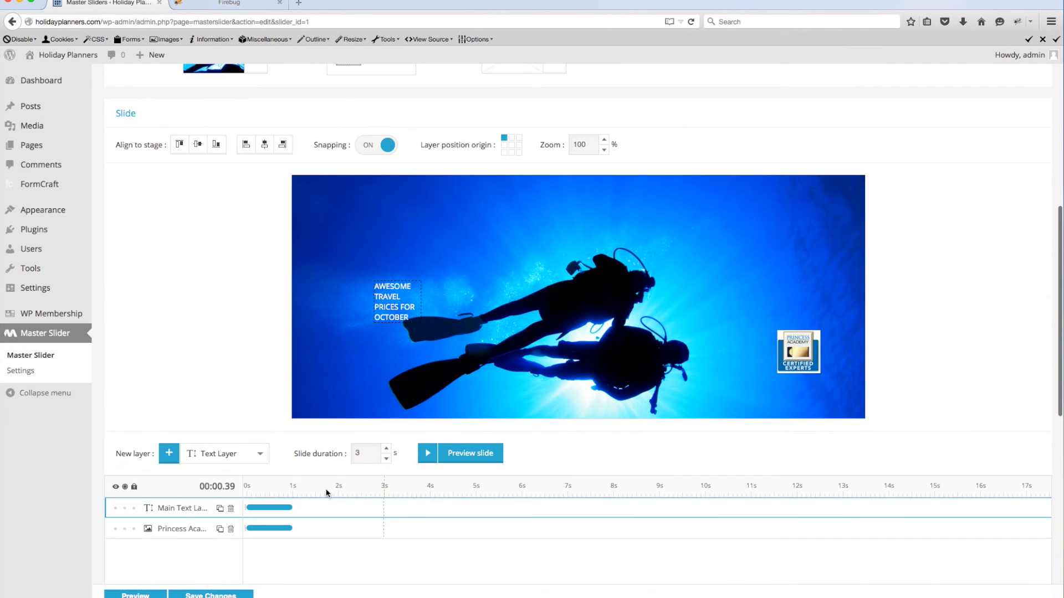
Move the title layer up and left on the diver slide
left_click_drag(386, 297, 362, 248)
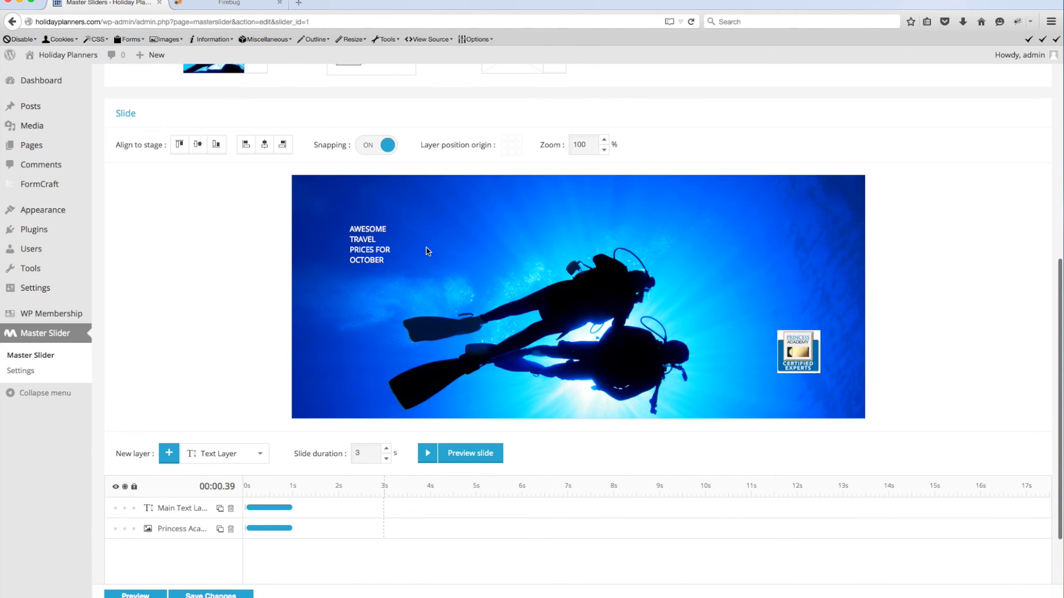
scroll(378, 257, "down", 5)
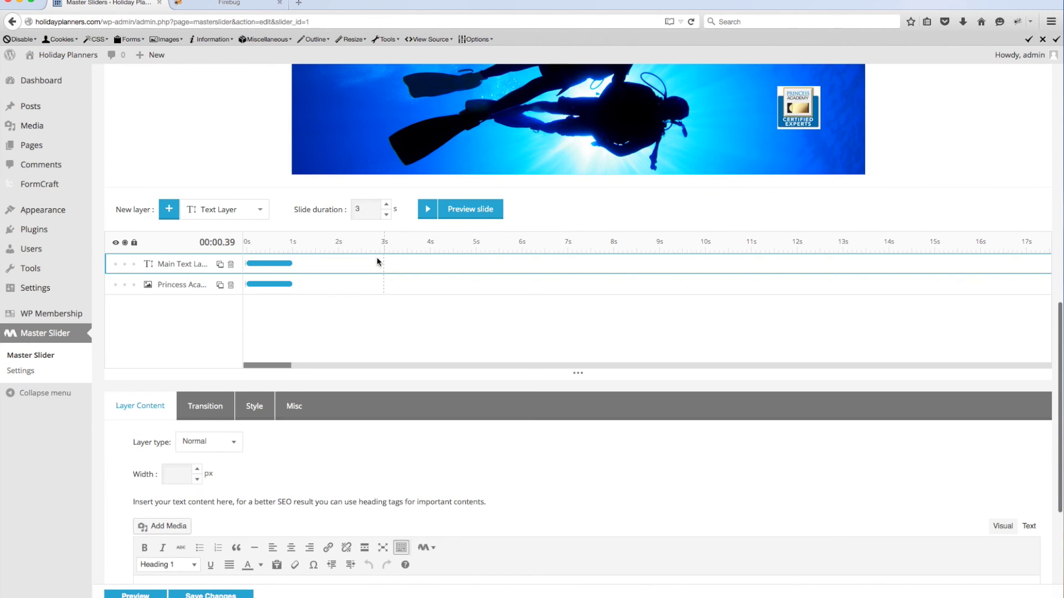
scroll(379, 261, "down", 2)
Apply the Left short entrance preset to the Main Text Layer
left_click(206, 337)
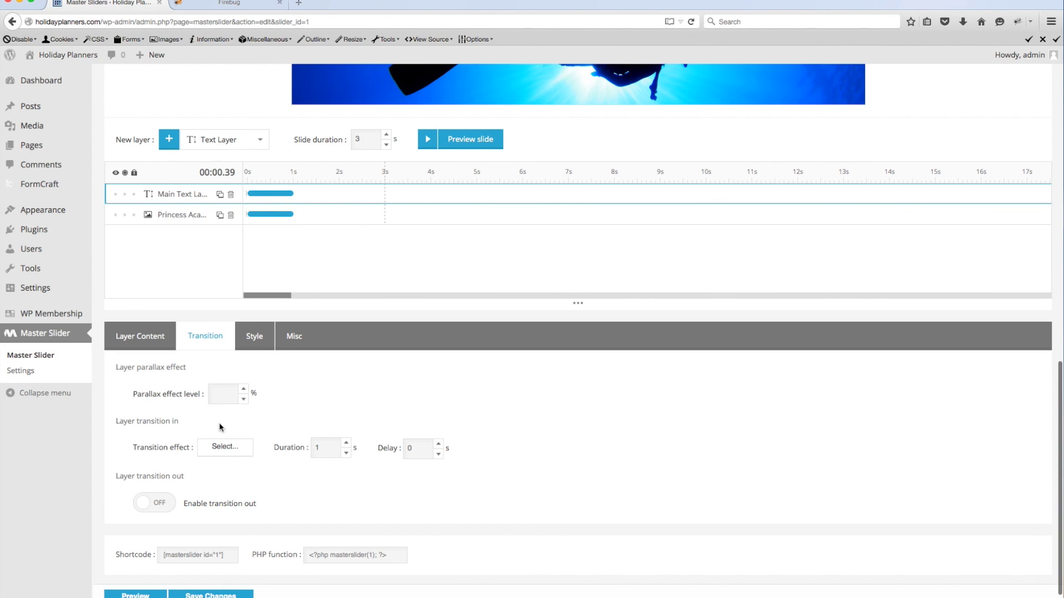
left_click(224, 447)
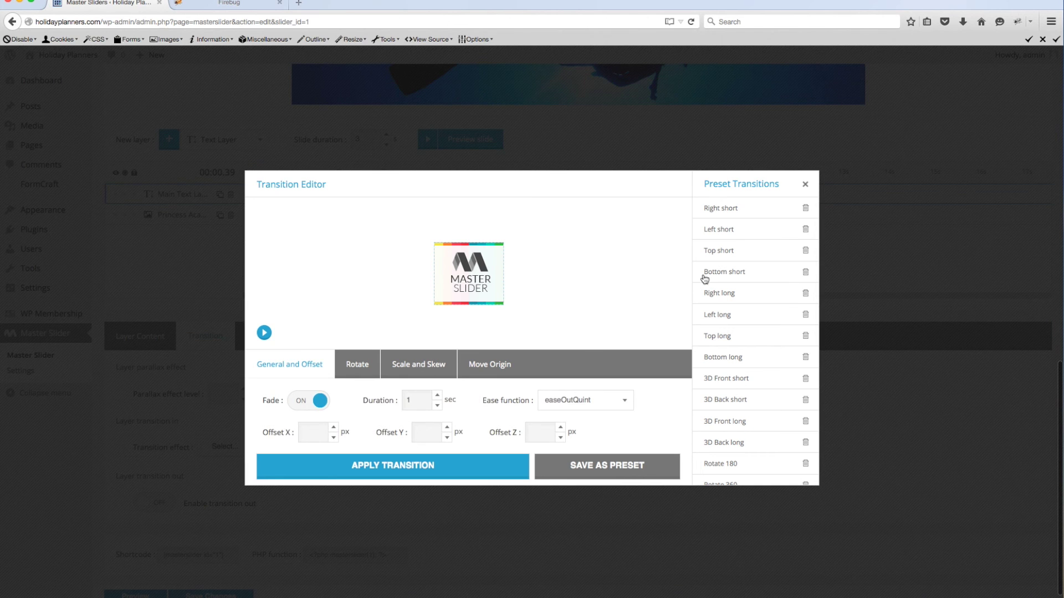
left_click(733, 234)
left_click(501, 459)
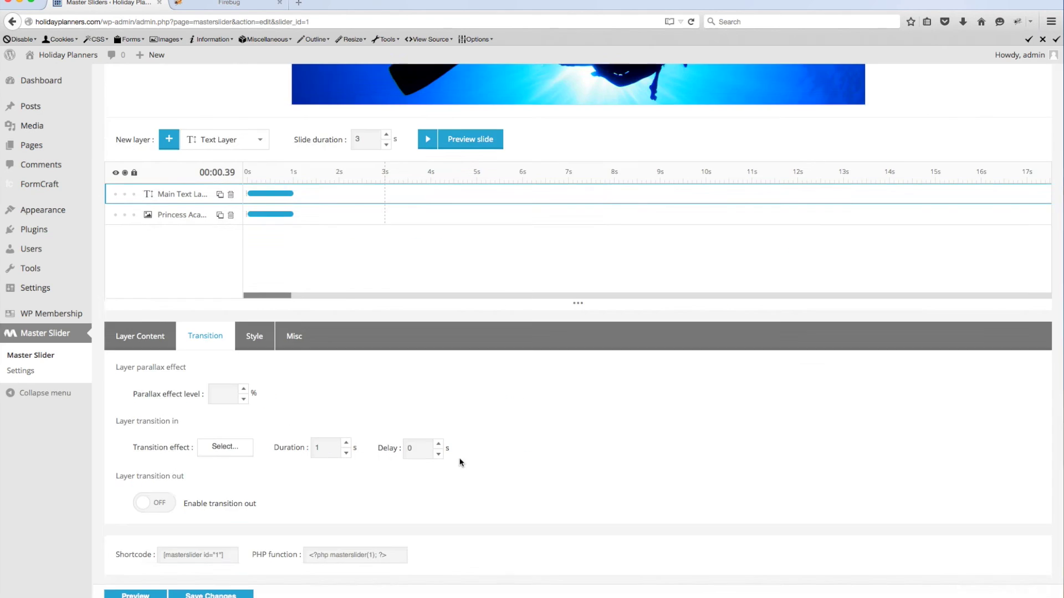
scroll(481, 410, "up", 10)
scroll(481, 410, "down", 5)
scroll(481, 414, "down", 3)
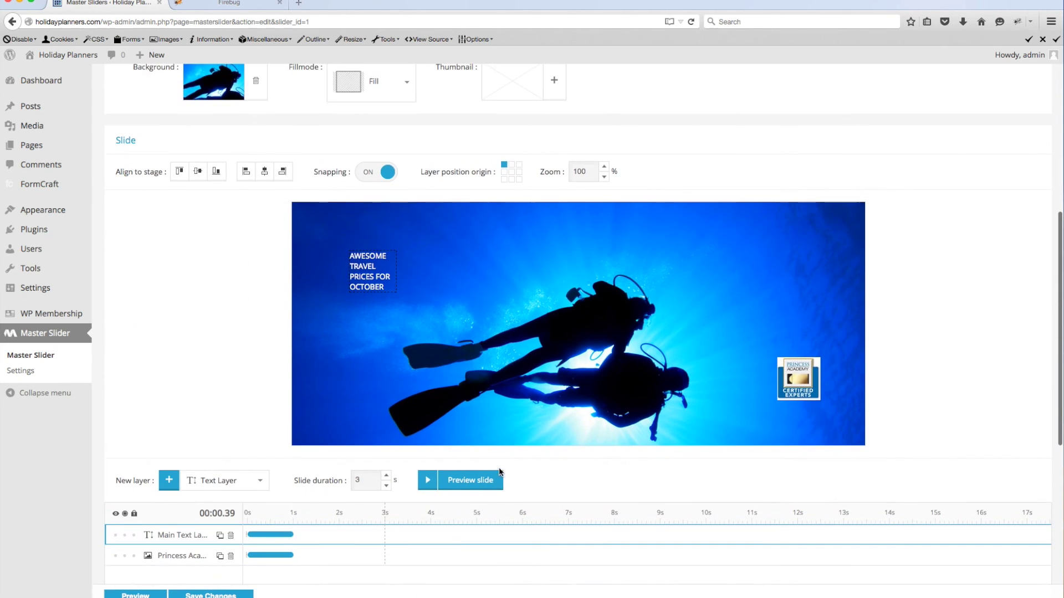
left_click(481, 490)
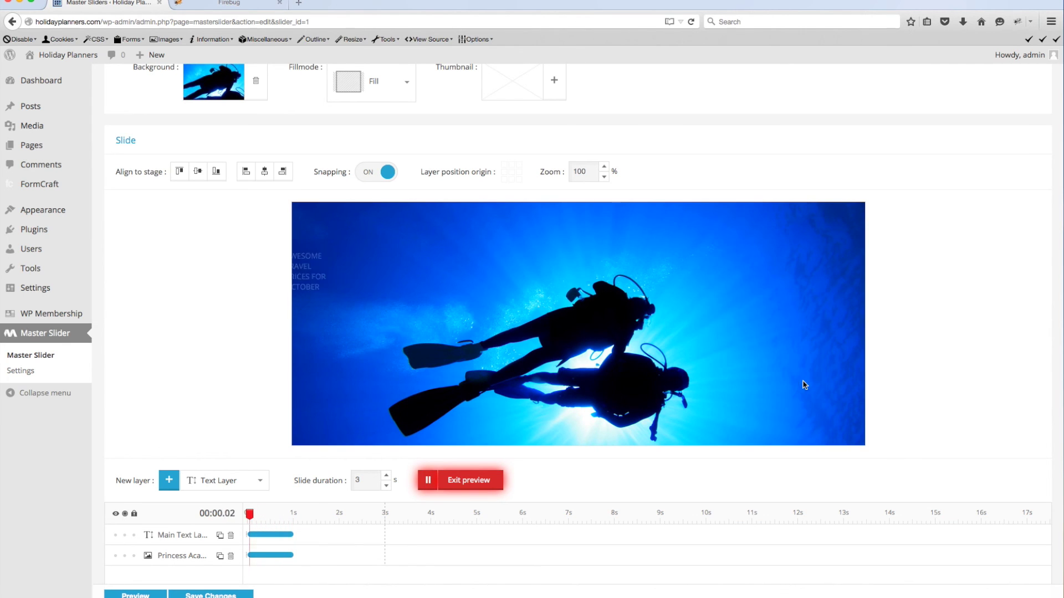
left_click(428, 482)
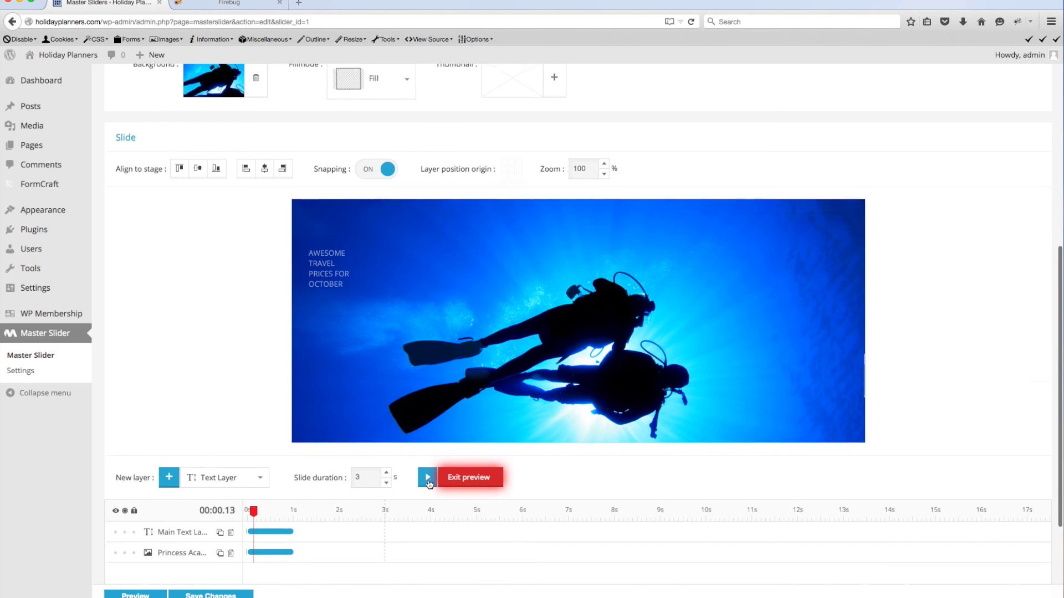
scroll(428, 482, "down", 3)
left_click(469, 401)
scroll(470, 402, "down", 3)
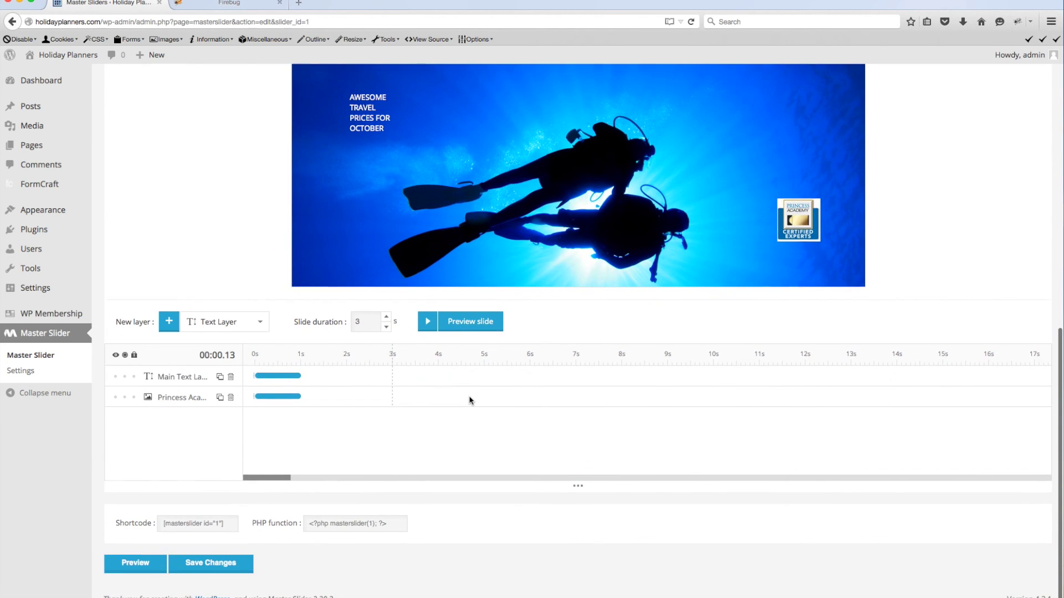
scroll(469, 396, "up", 7)
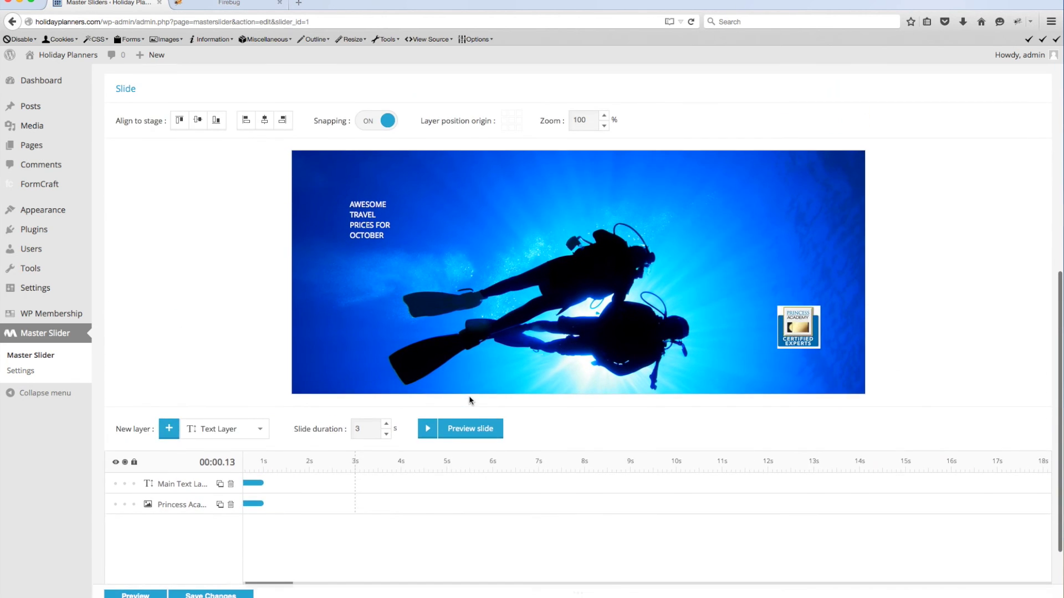
scroll(470, 400, "down", 7)
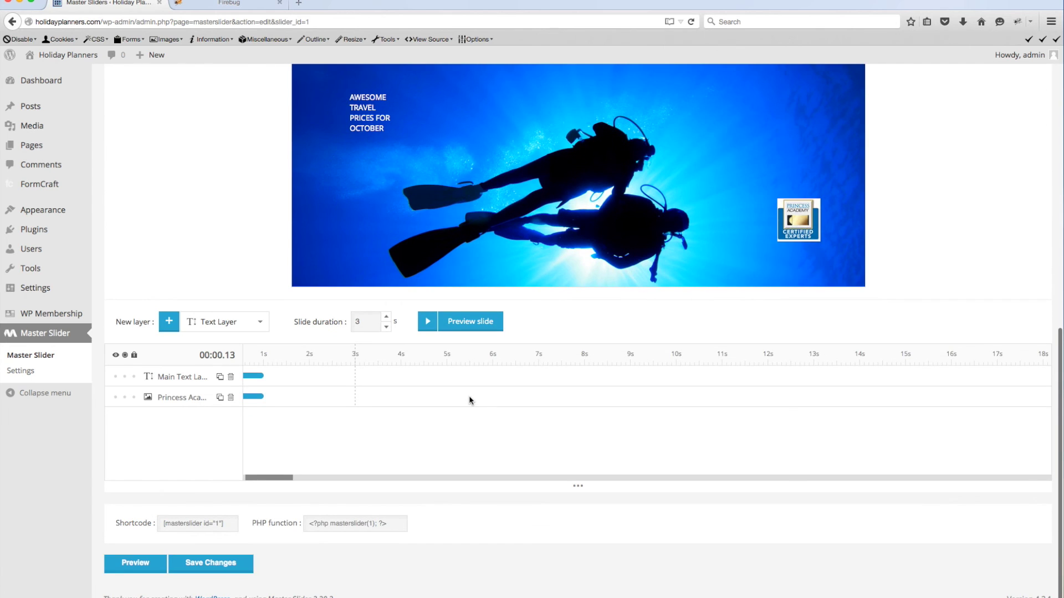
left_click(178, 398)
scroll(176, 402, "down", 6)
scroll(176, 401, "down", 3)
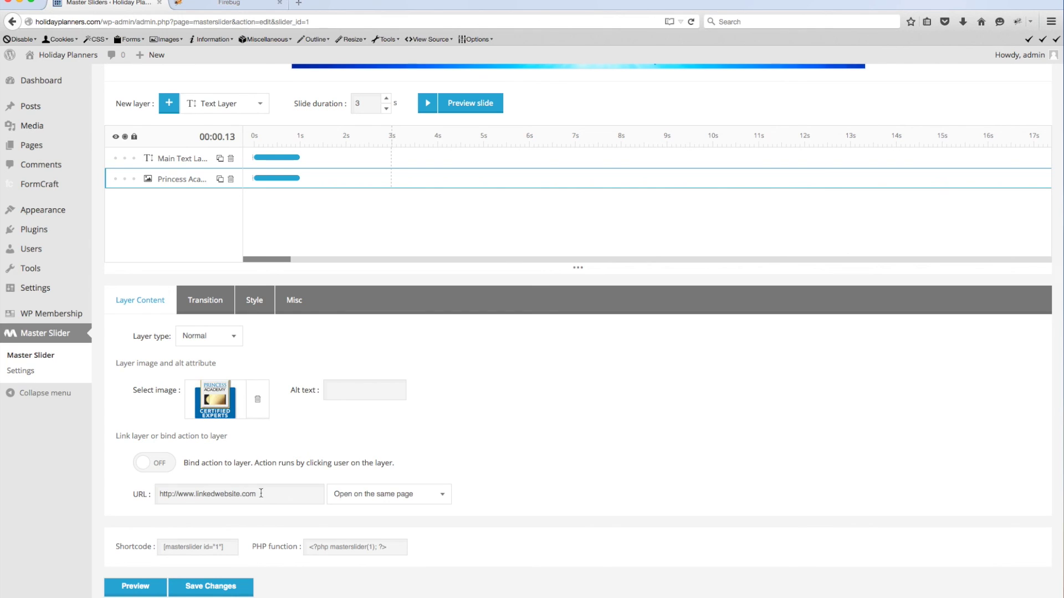
left_click_drag(264, 495, 133, 494)
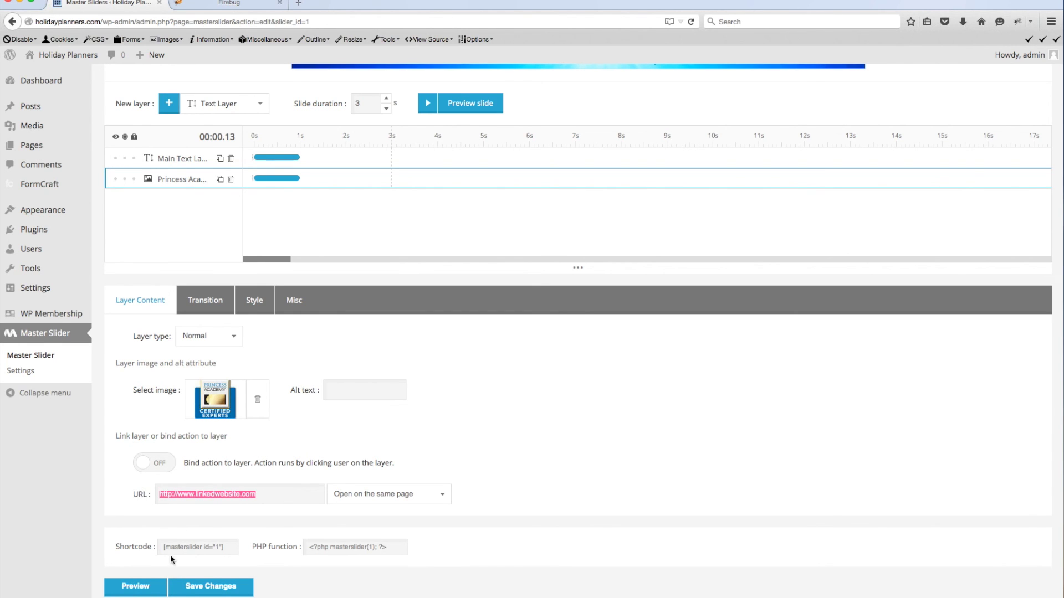
left_click(200, 588)
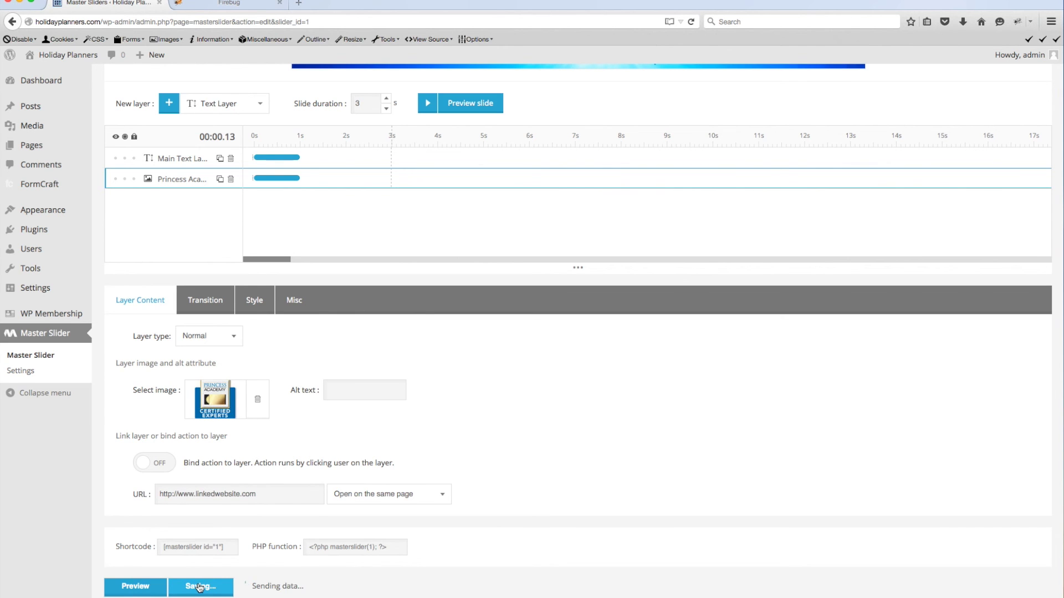
scroll(455, 482, "up", 10)
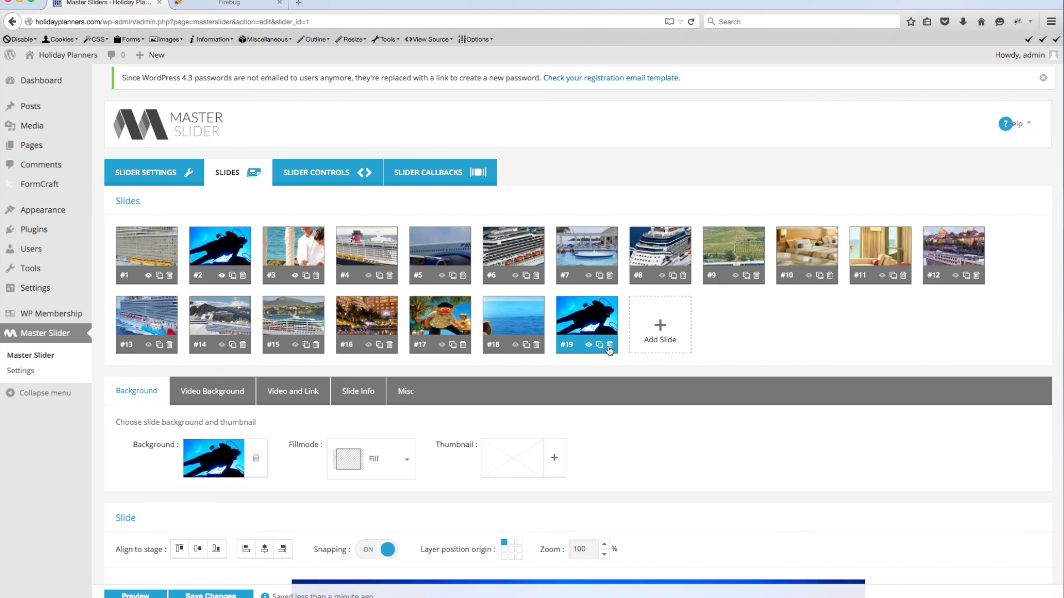
Delete slide #19 and confirm, leaving 18 slides
left_click(610, 346)
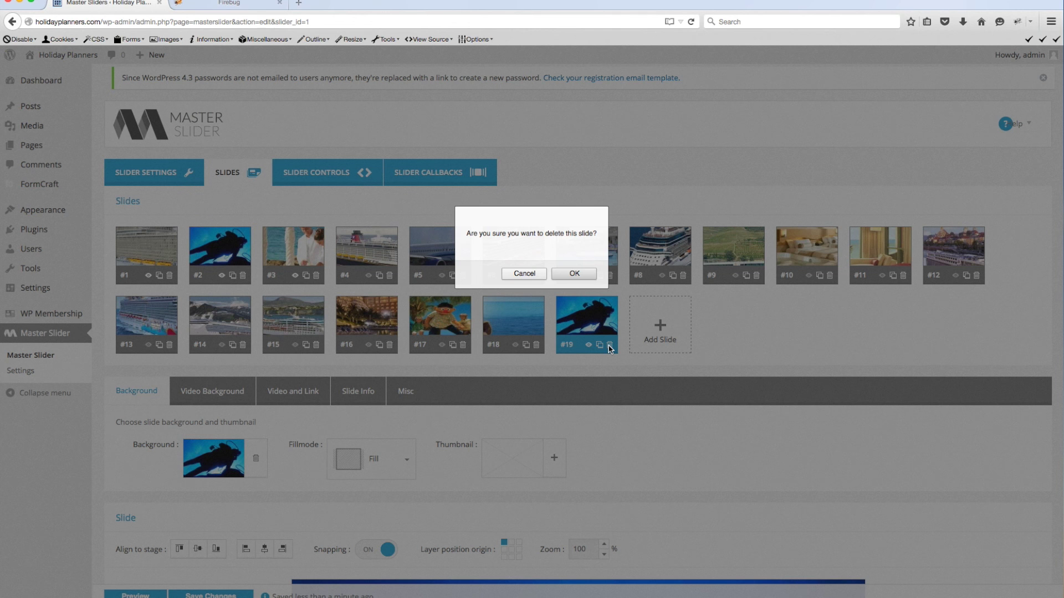
left_click(572, 273)
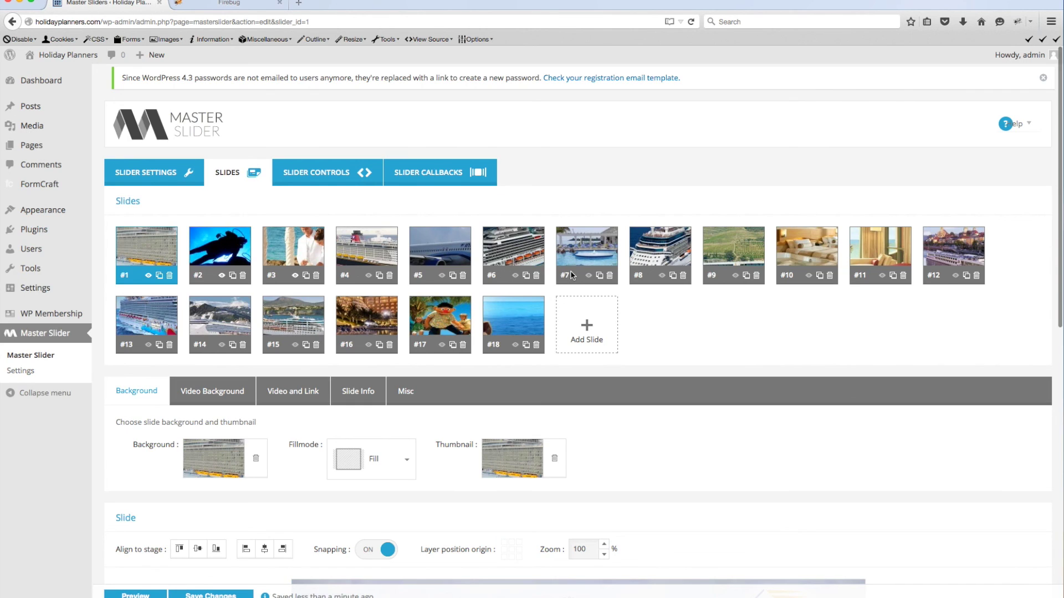